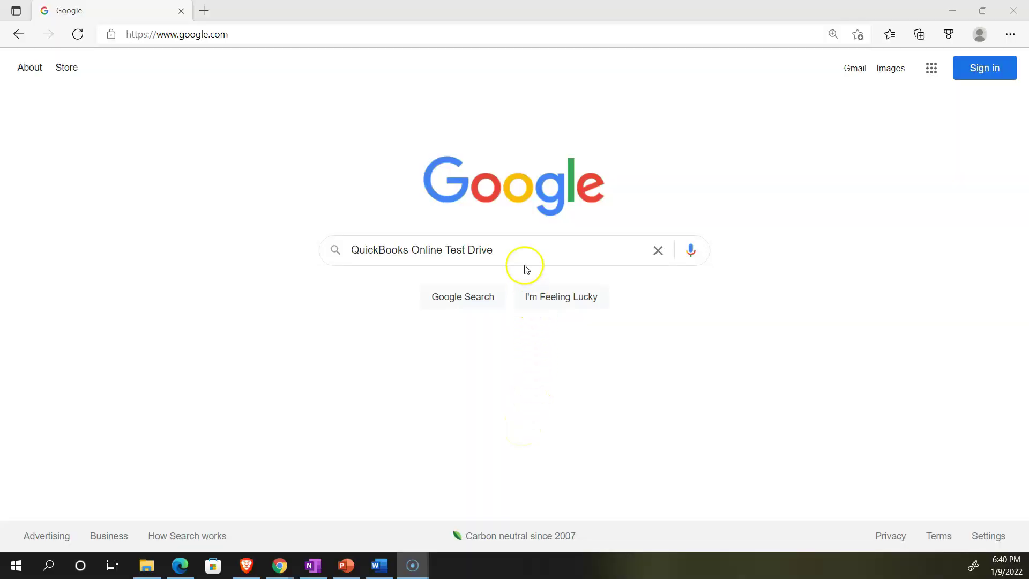
Search Google for 'QuickBooks Online Test Drive' and open Intuit's United States test drive link
left_click(523, 252)
key("Return")
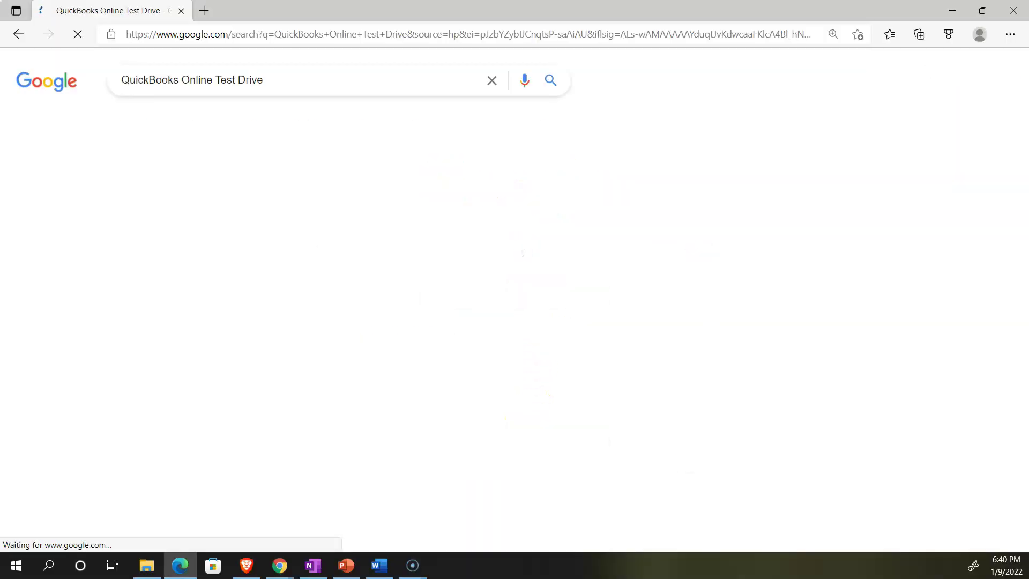
left_click(236, 198)
scroll(258, 278, "down", 4)
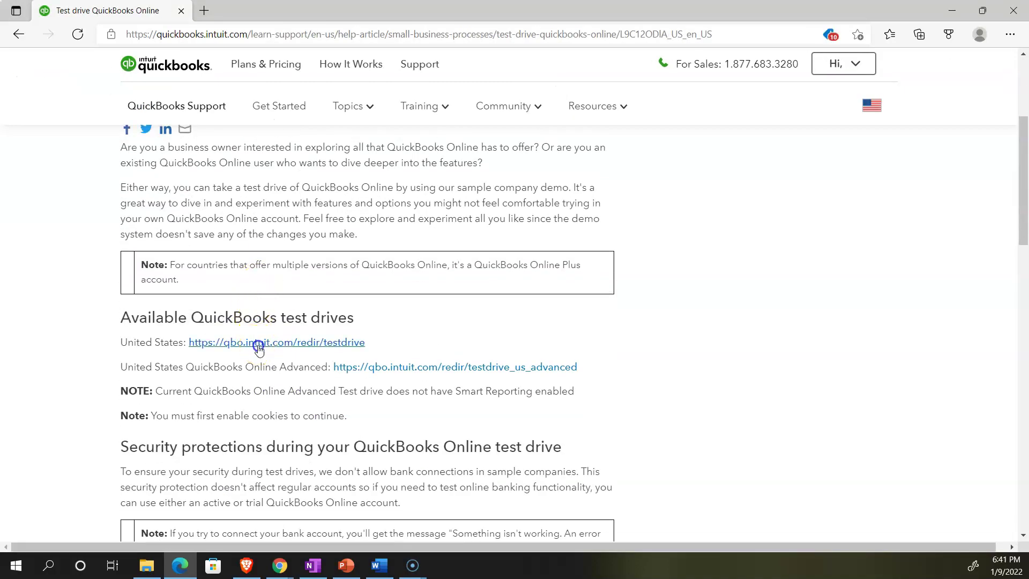
left_click(257, 343)
Pass the reCAPTCHA check, enlarge the page, and bring the Sample Company window forward
left_click(431, 195)
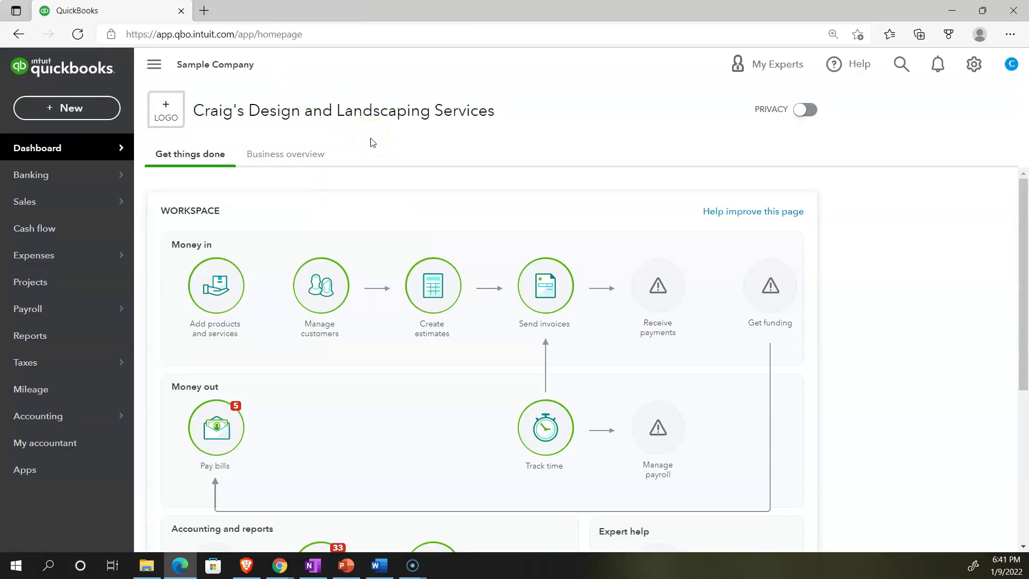
key("ctrl+plus")
key("ctrl+plus")
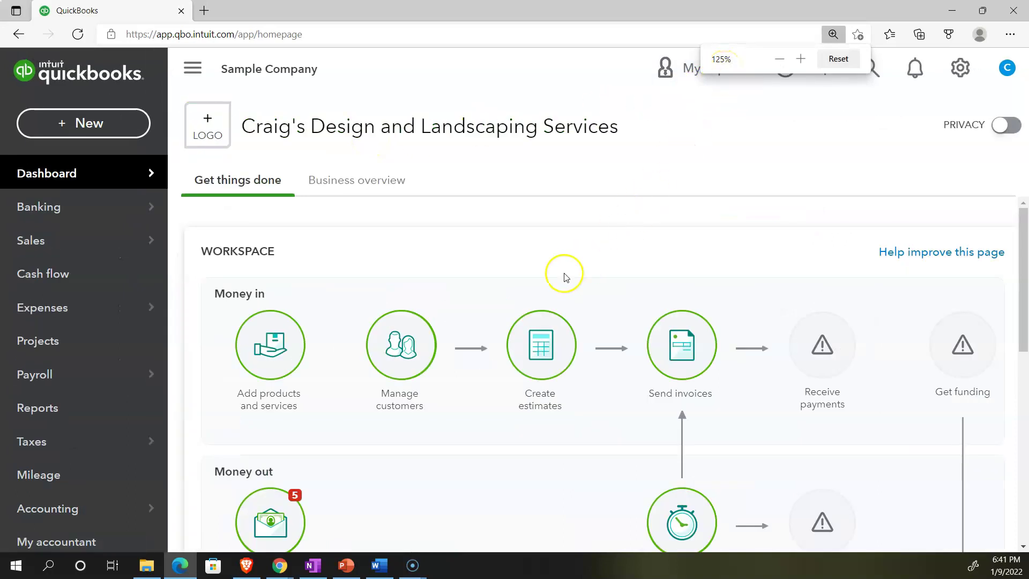
left_click(280, 566)
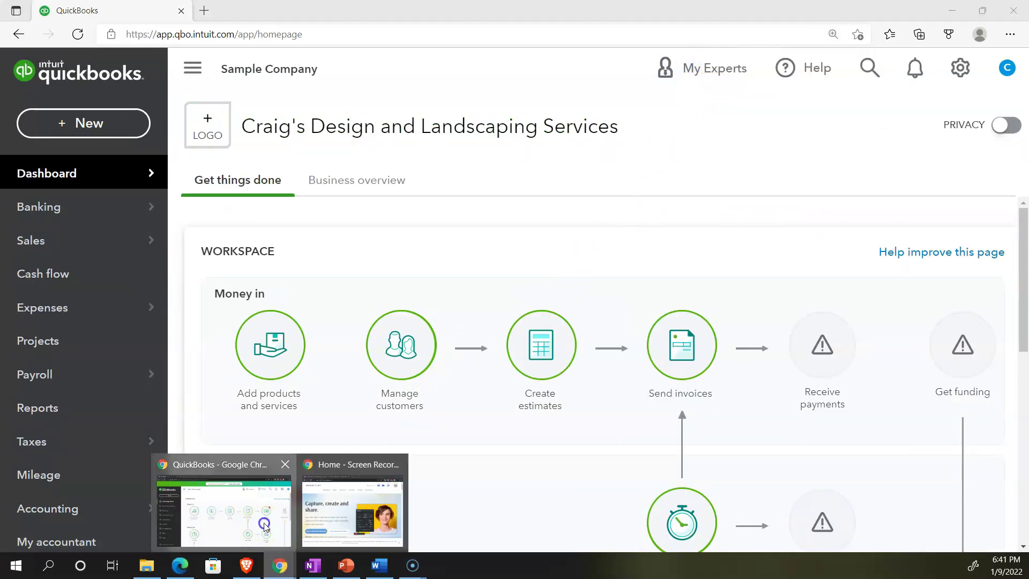
left_click(255, 518)
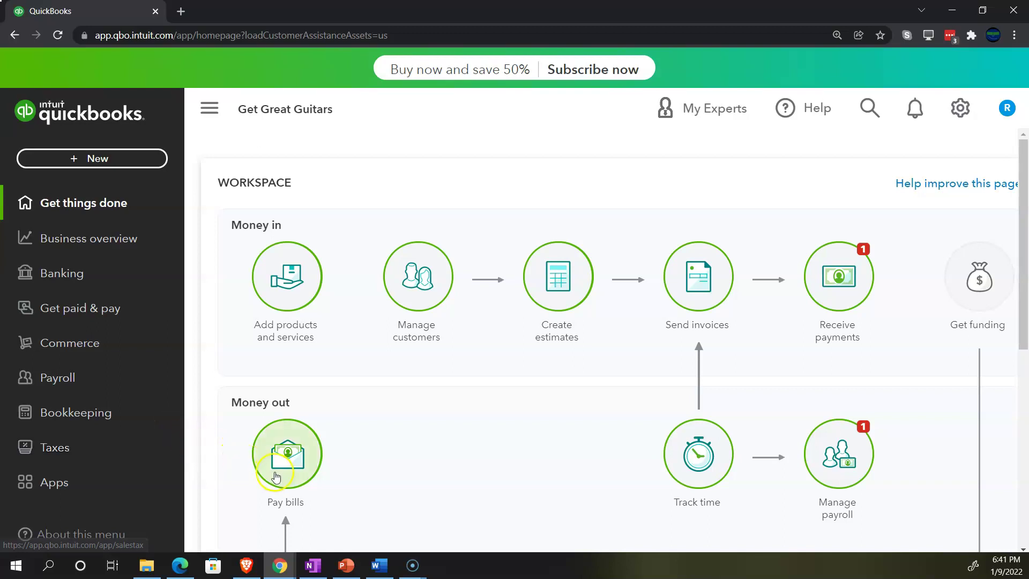
left_click(187, 561)
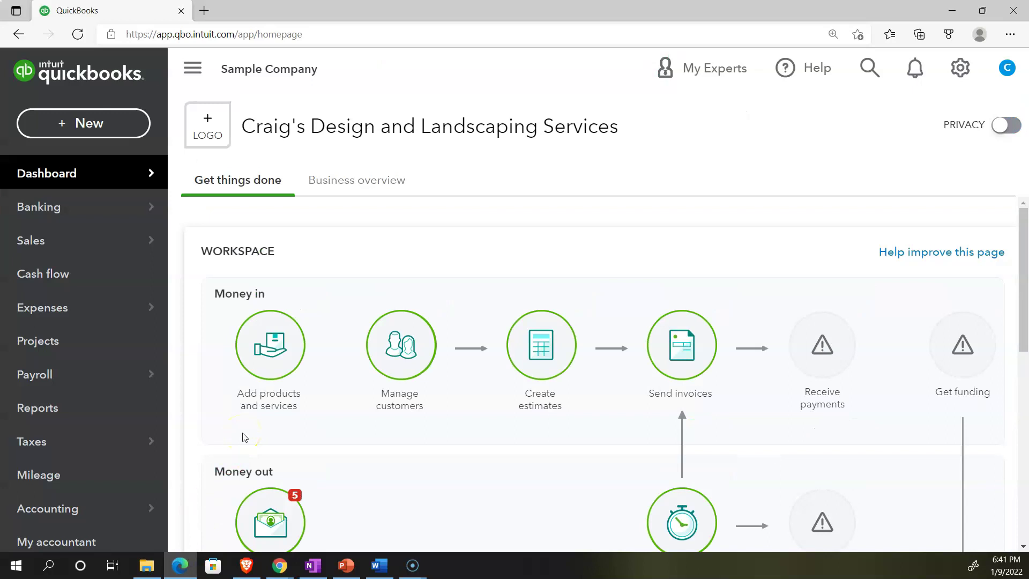
Start a new inventory qty adjustment, then duplicate the QuickBooks tab twice
left_click(120, 135)
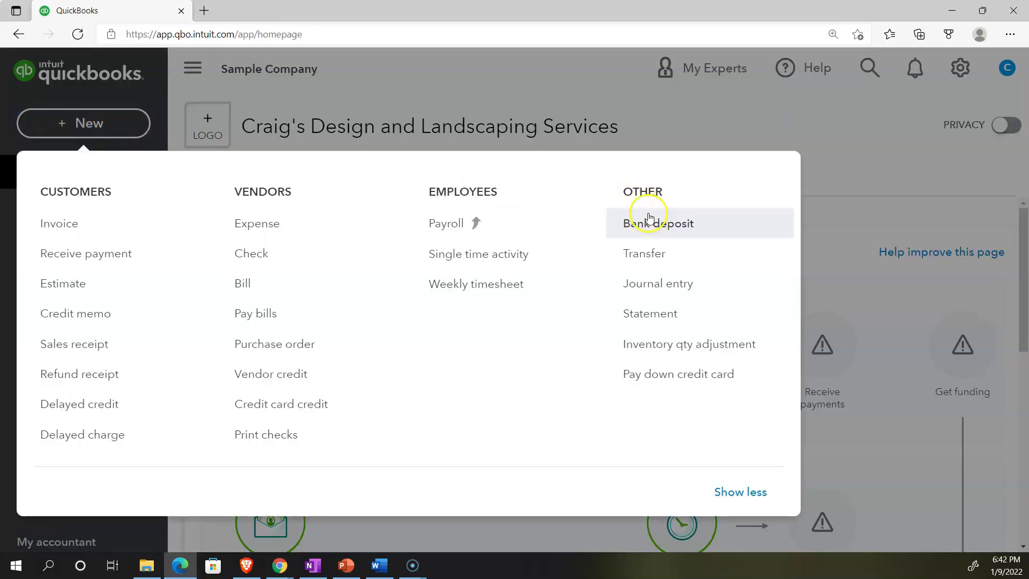
left_click(696, 347)
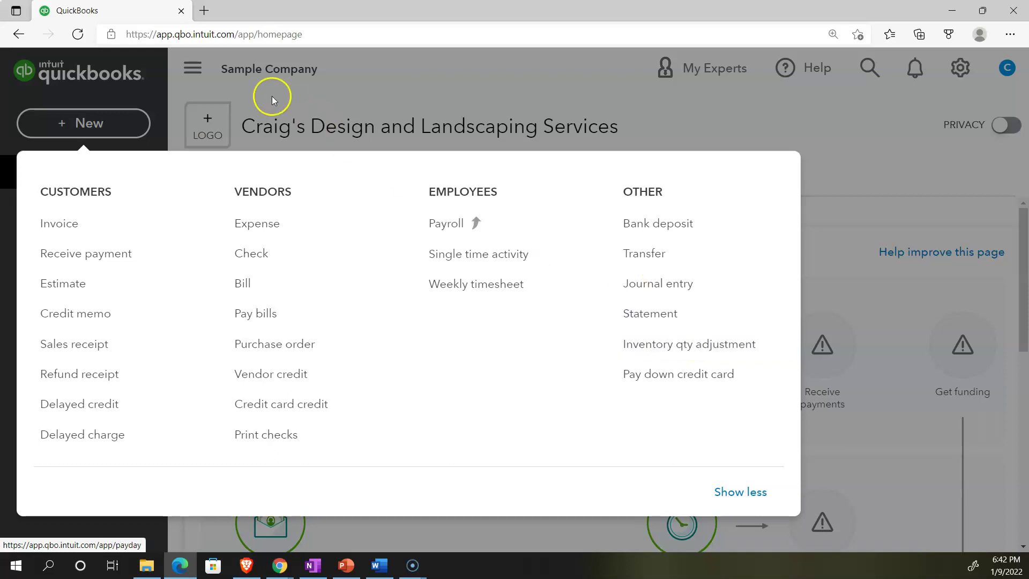
right_click(146, 13)
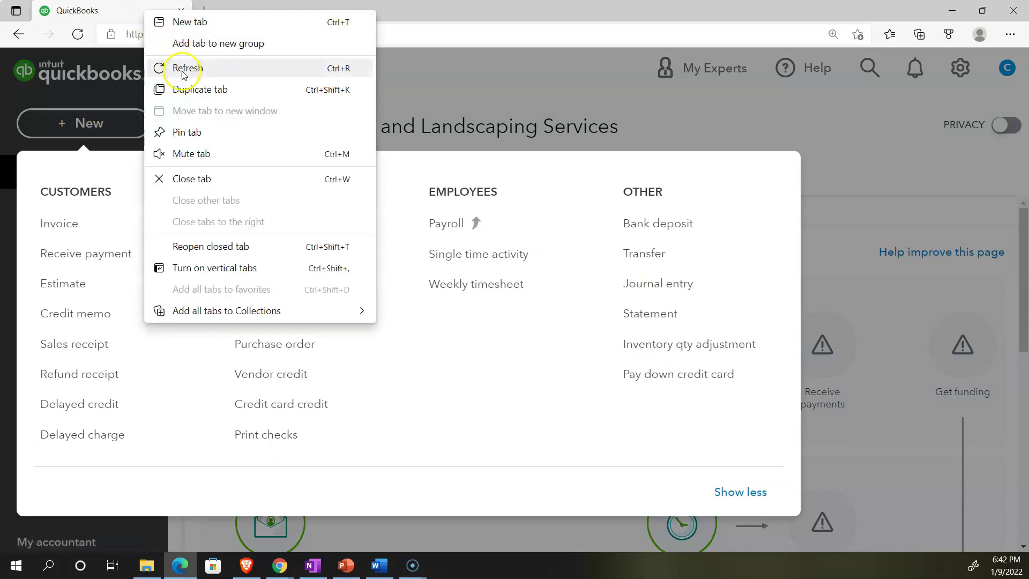
left_click(189, 86)
left_click(134, 12)
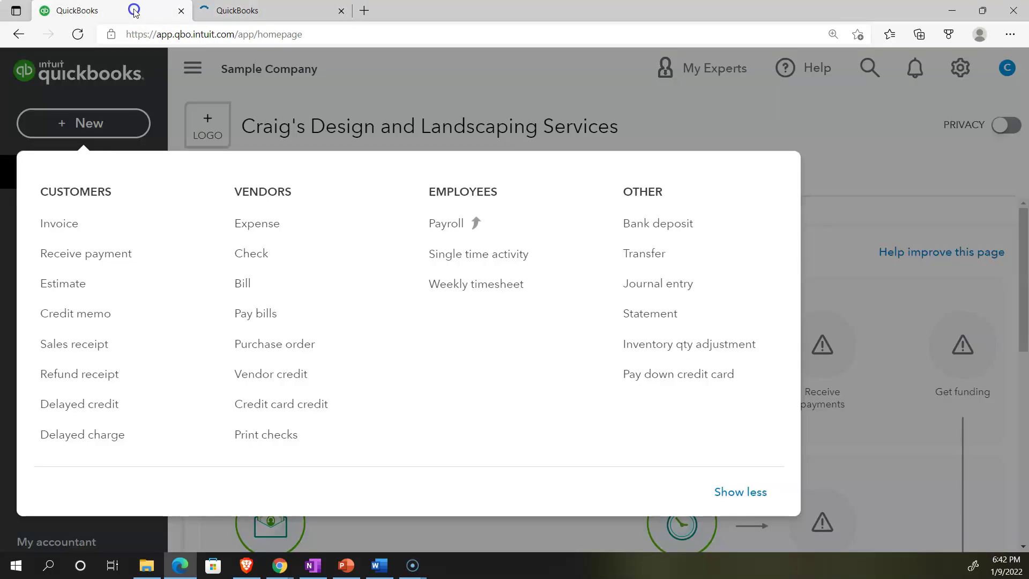
right_click(134, 13)
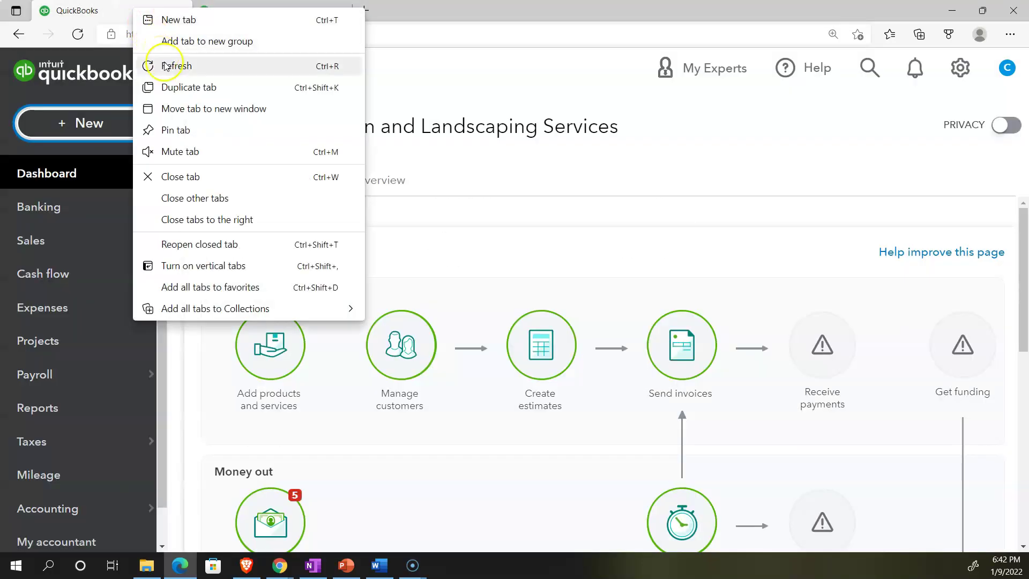
left_click(170, 88)
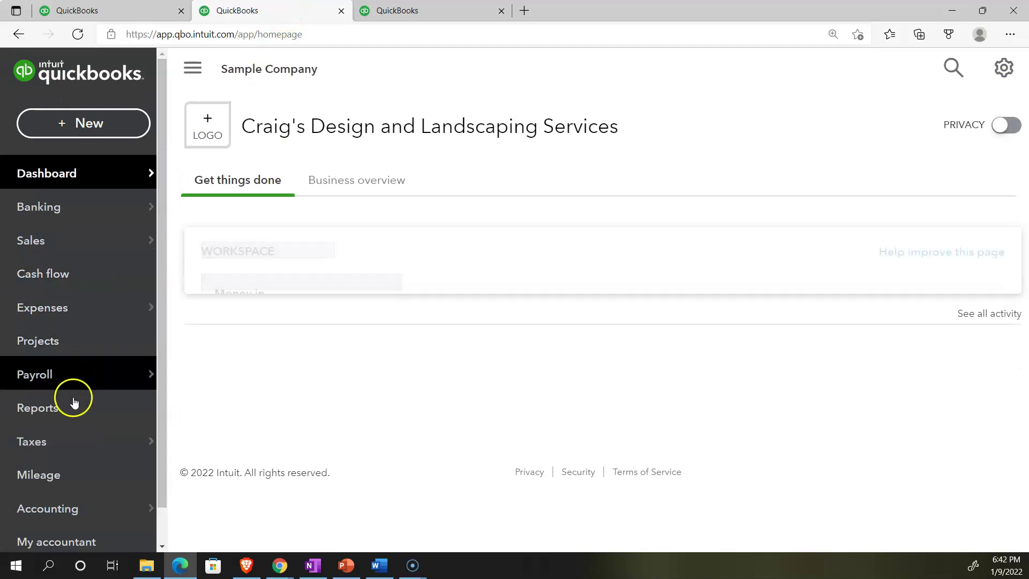
Find and open the Trial Balance report by searching reports for 'tri'
left_click(73, 408)
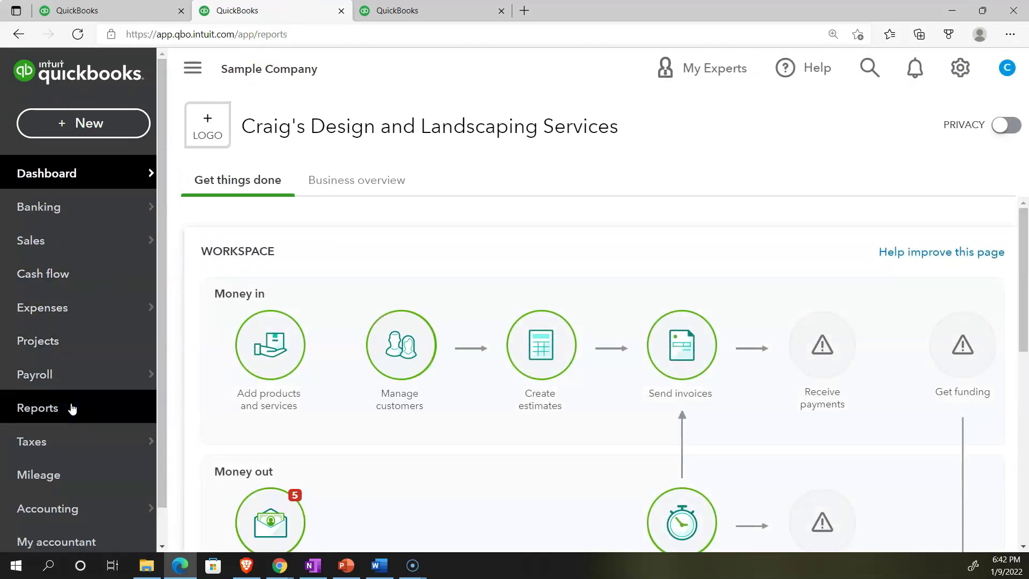
left_click(711, 179)
type("tri")
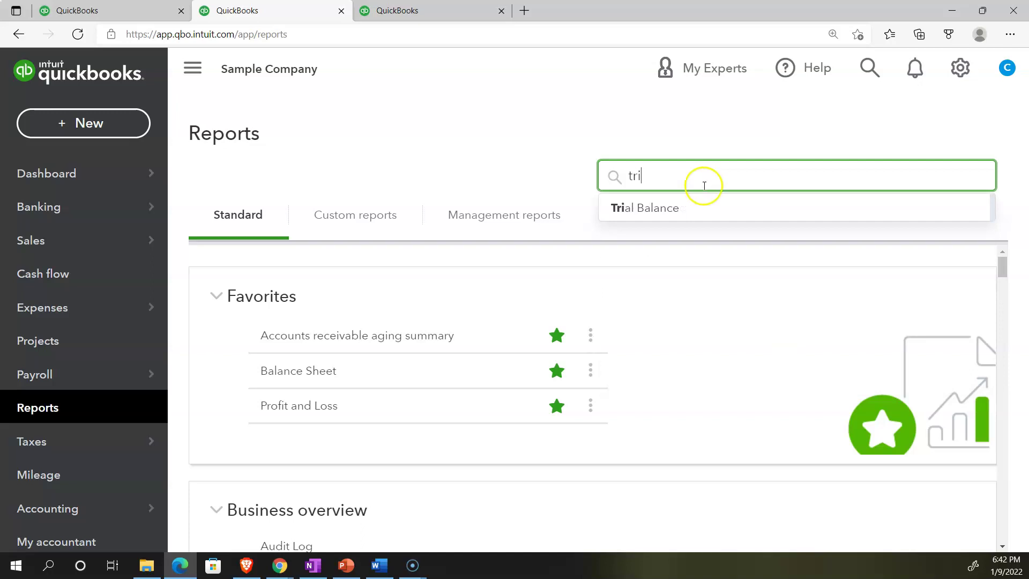
left_click(688, 210)
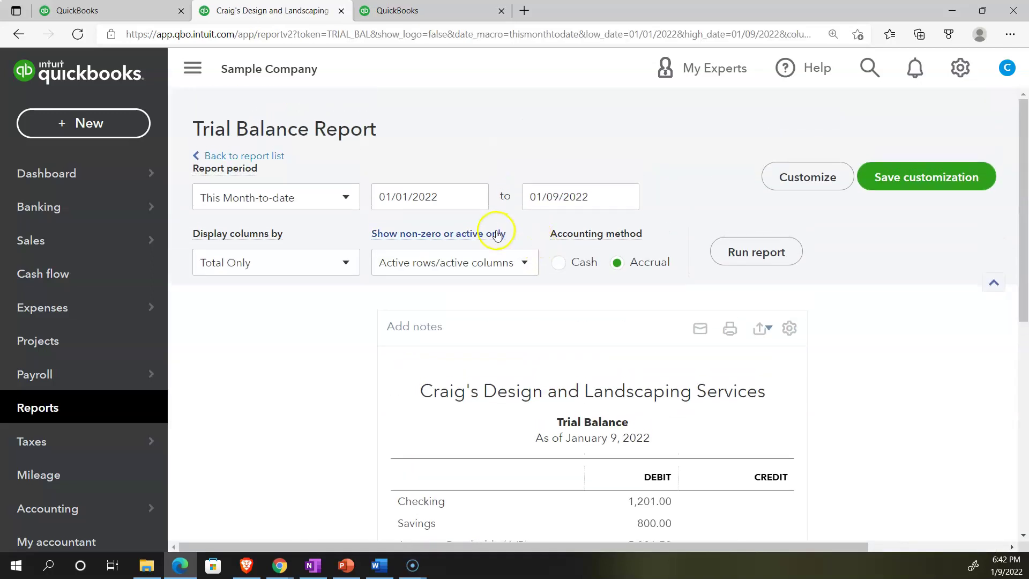
Set the Trial Balance period to 01/01/2022–12/31/2022 and run the report
left_click_drag(467, 199, 370, 199)
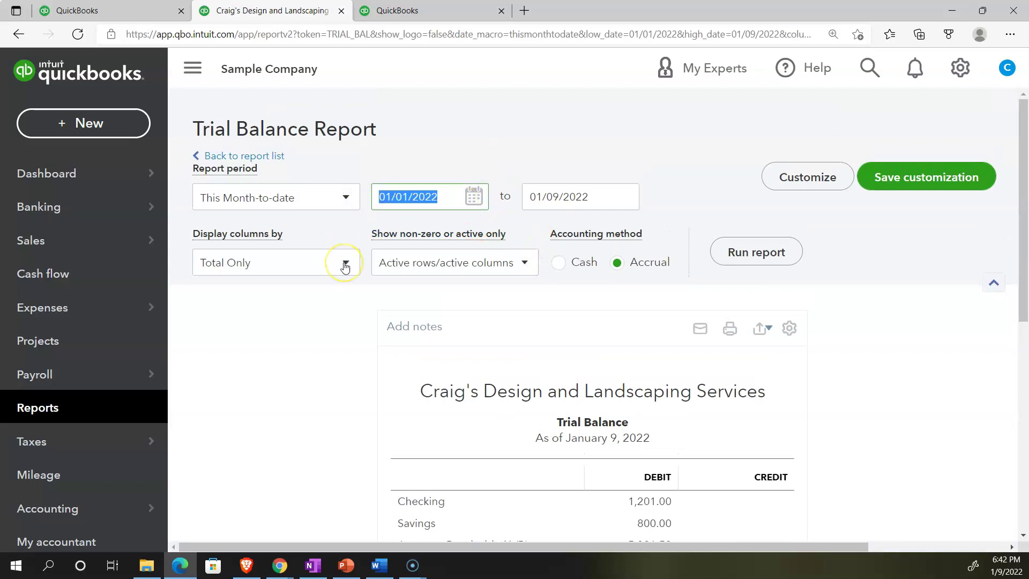
type("01/01/2021")
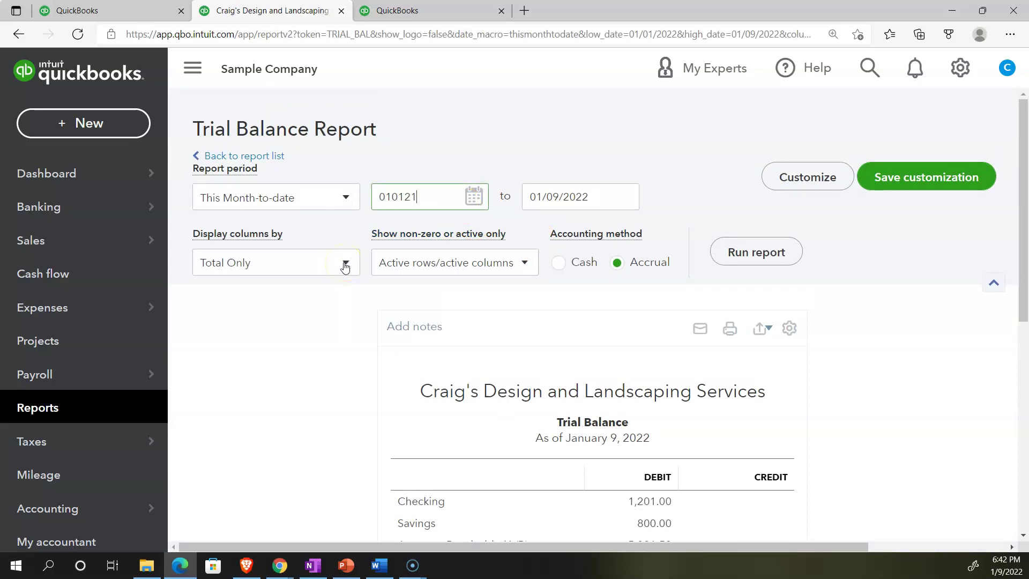
key("Tab")
type("123121")
left_click(345, 267)
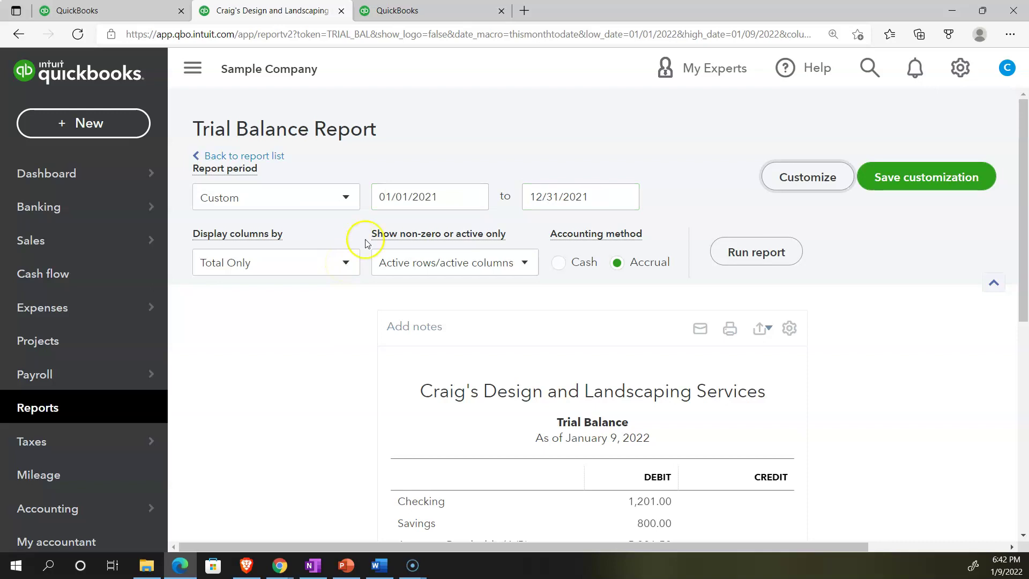
left_click_drag(444, 196, 349, 198)
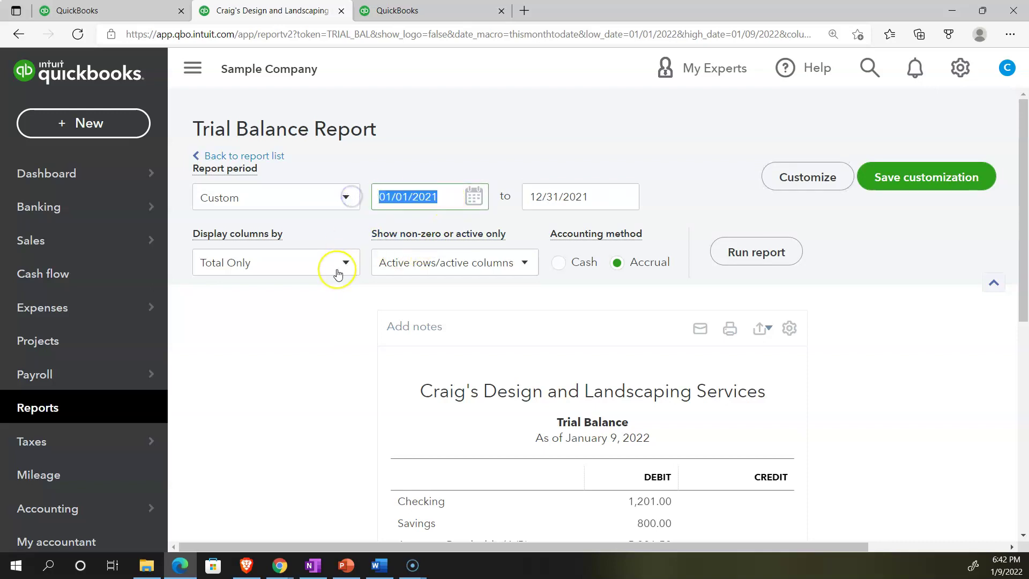
type("01/01/20")
type("2")
key("Tab")
type("123122")
key("Tab")
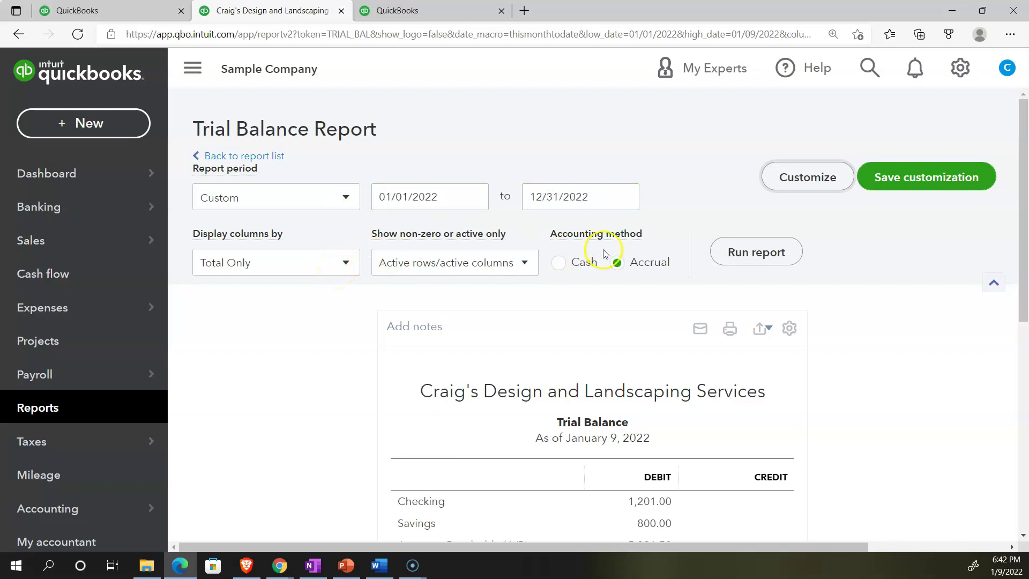
left_click(725, 253)
left_click(727, 262)
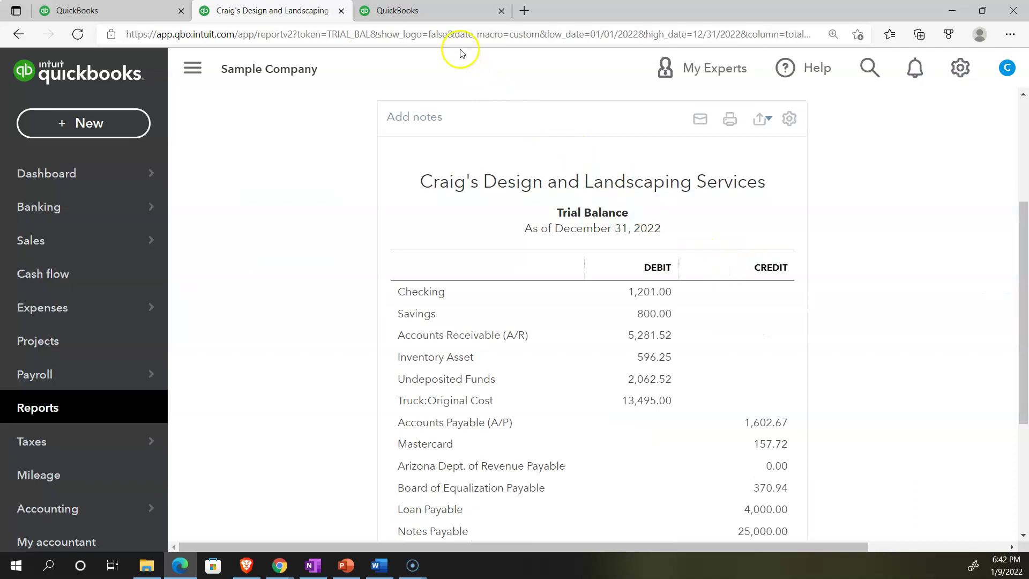
left_click(439, 12)
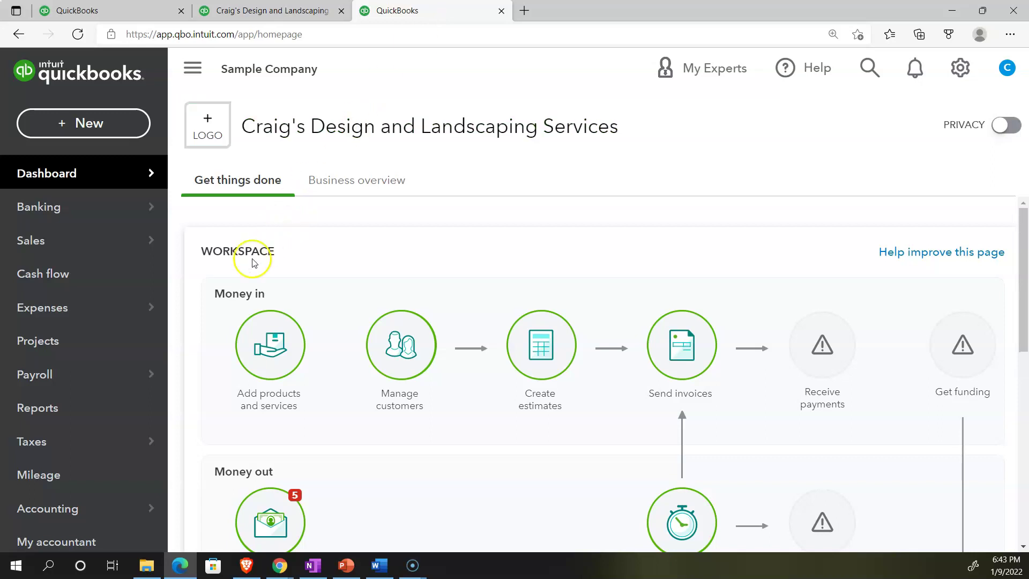
Open the Inventory Valuation Summary via an 'inven' search, showing Pump at 25.00 units, $596.25 total
left_click(68, 408)
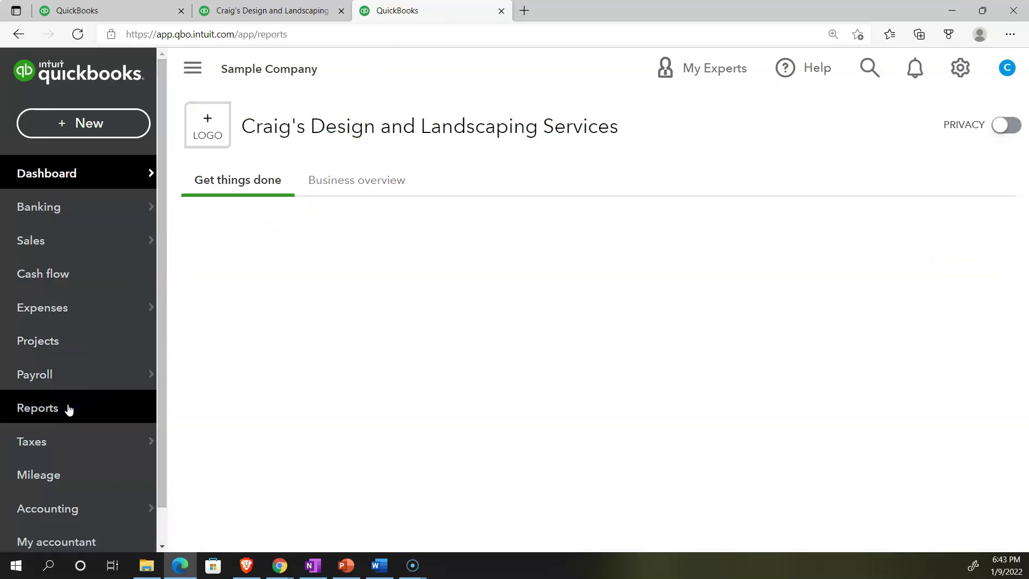
left_click(679, 170)
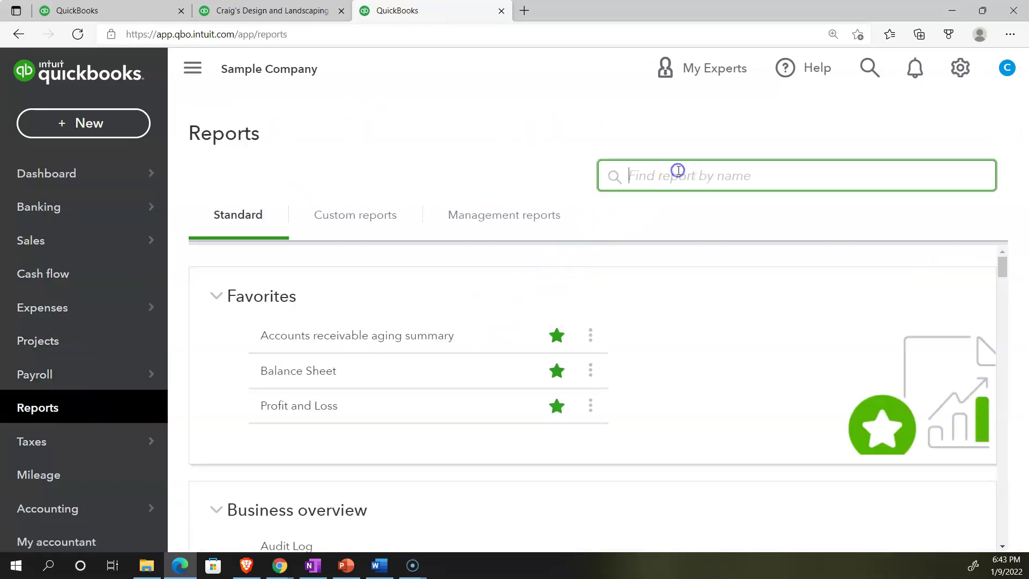
type("inven")
double_click(679, 170)
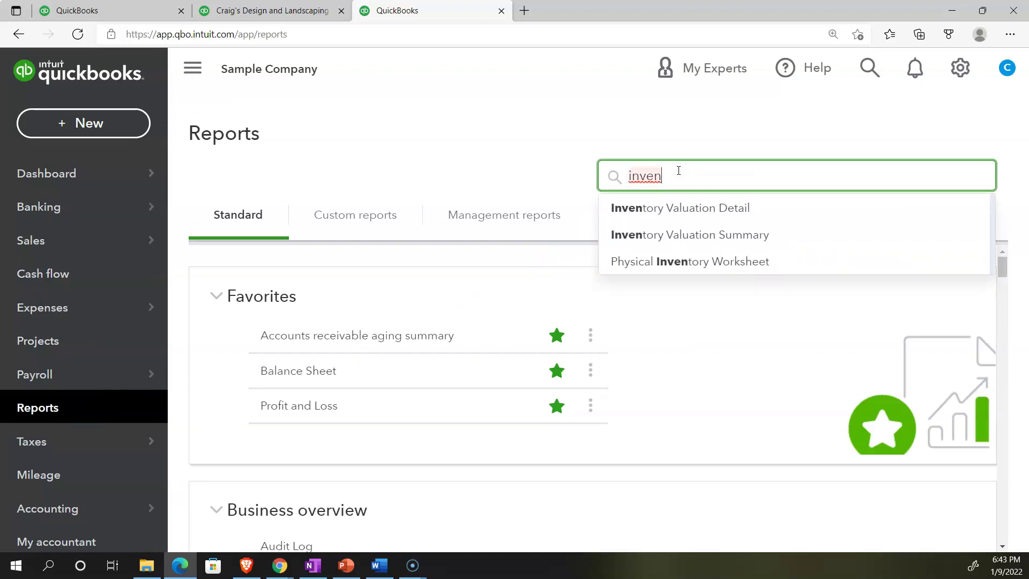
left_click(700, 234)
scroll(361, 266, "up", 4)
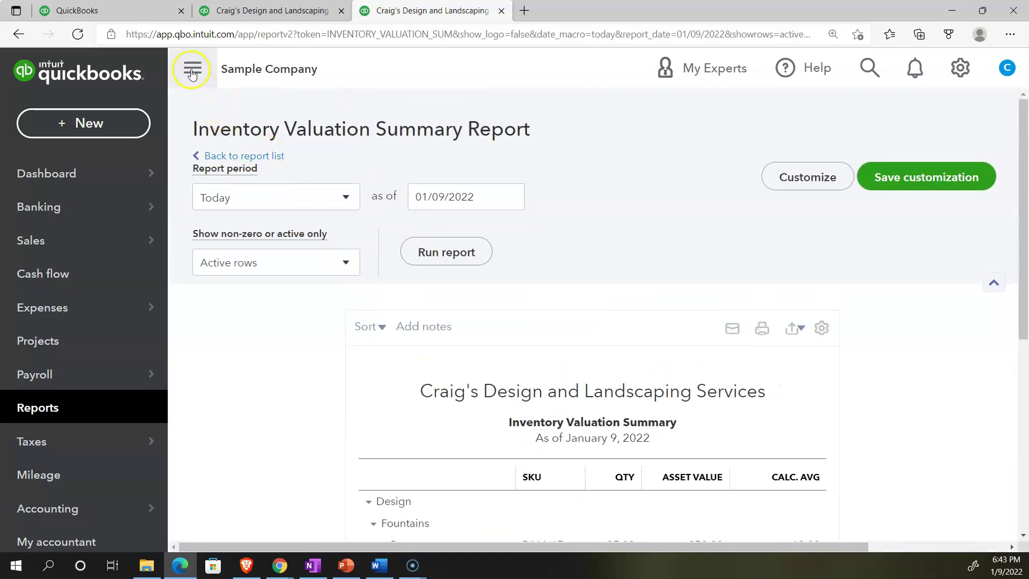
left_click(192, 73)
key("ctrl+plus")
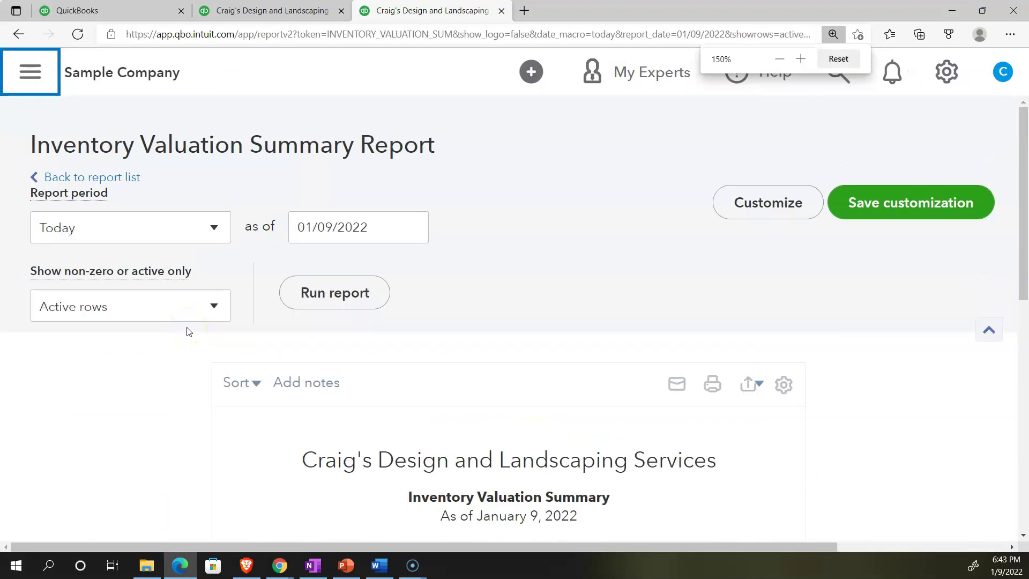
scroll(187, 332, "down", 5)
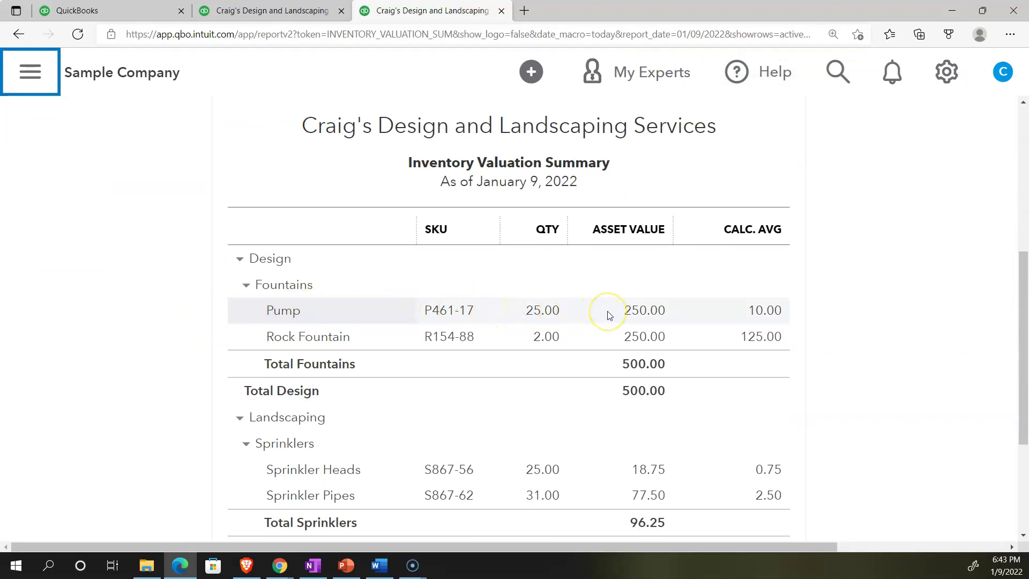
scroll(610, 315, "down", 1)
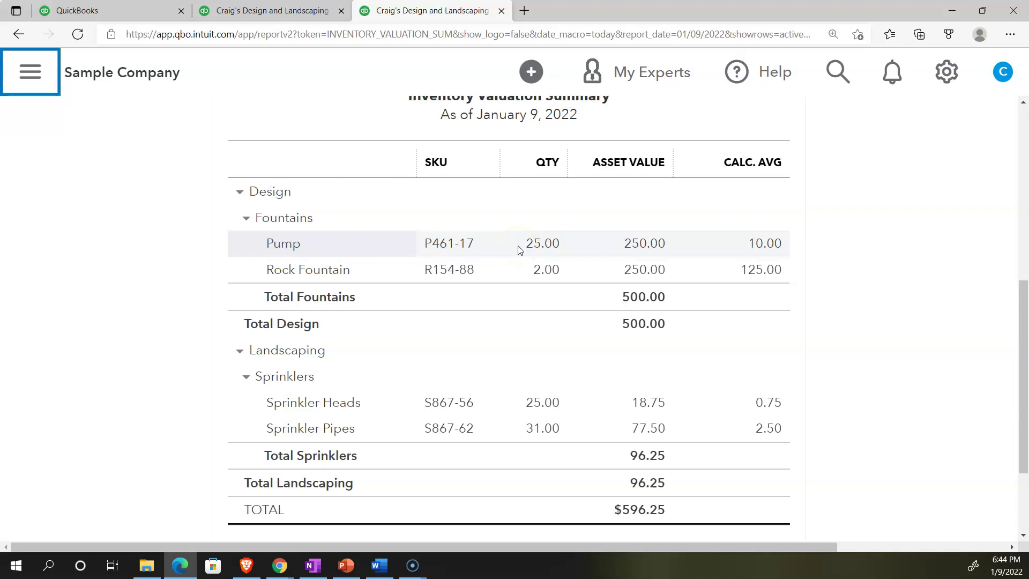
scroll(528, 276, "down", 2)
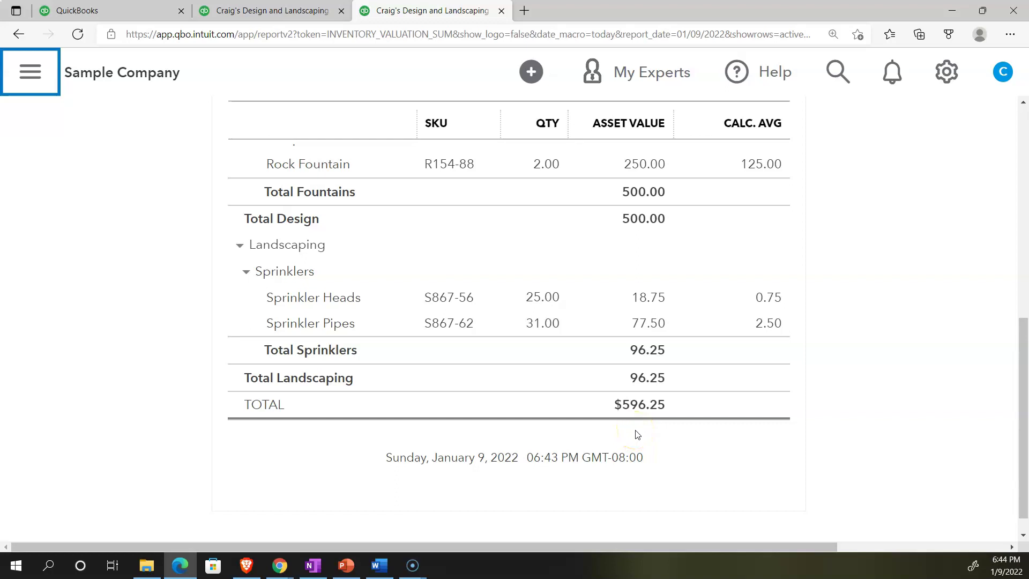
left_click(294, 12)
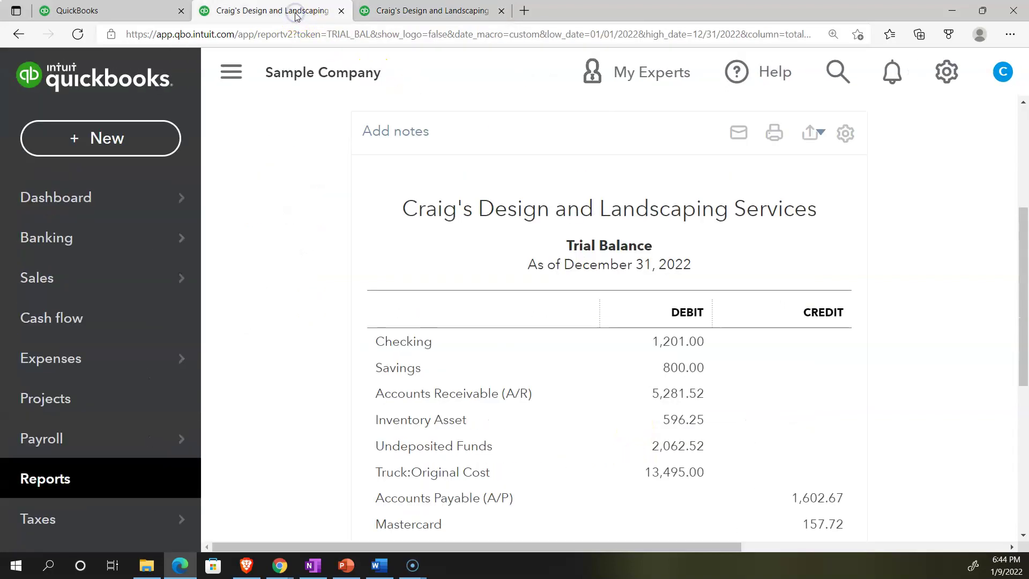
left_click(231, 72)
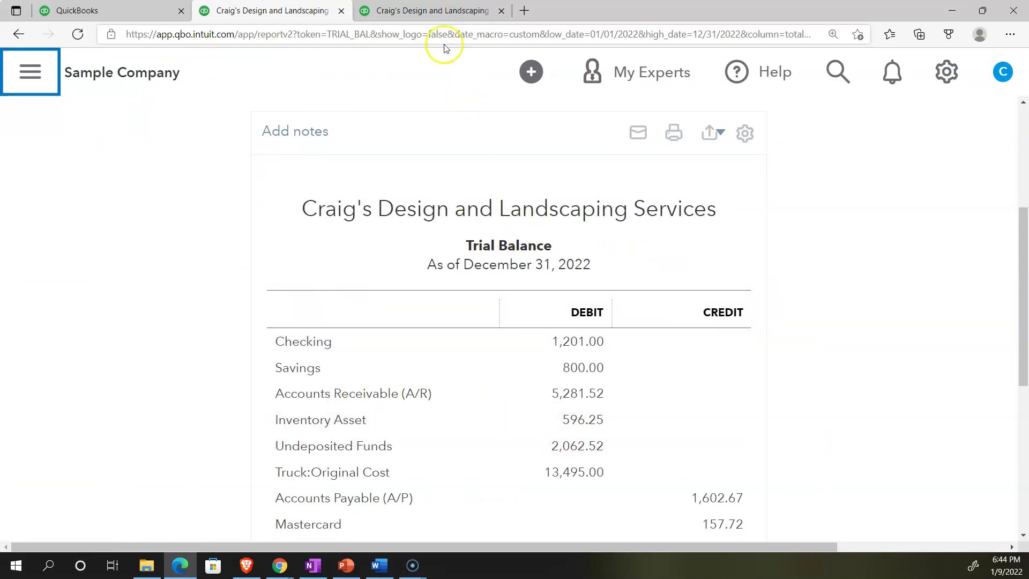
left_click(432, 10)
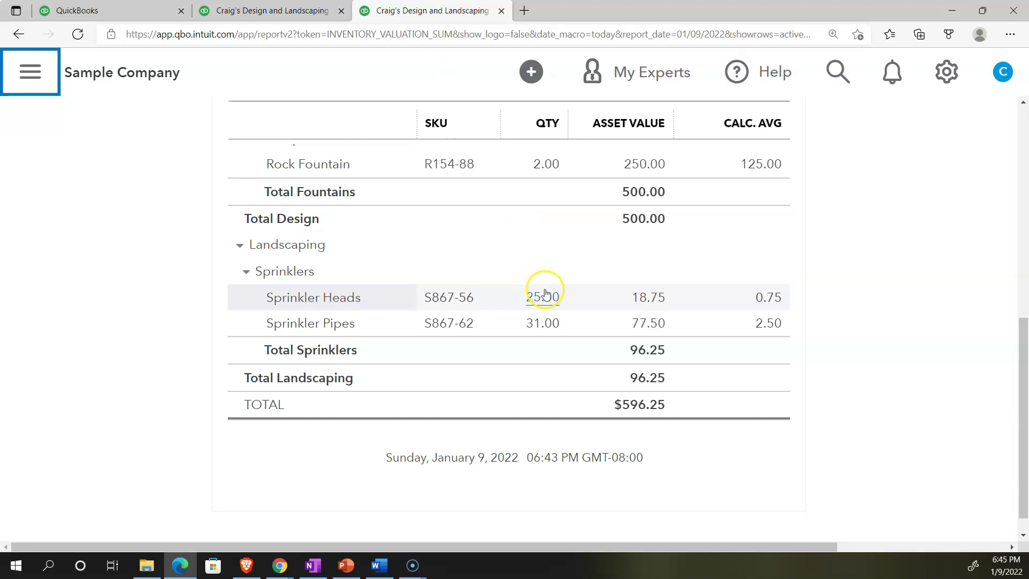
scroll(546, 293, "up", 2)
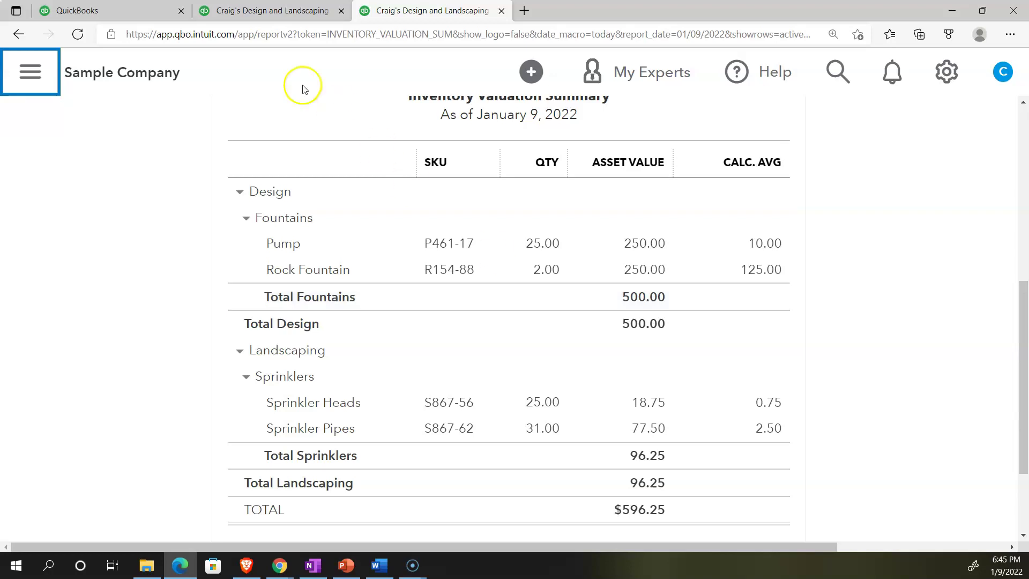
Return to the first tab's dashboard, shrink the page, and show the + New transaction list
left_click(137, 14)
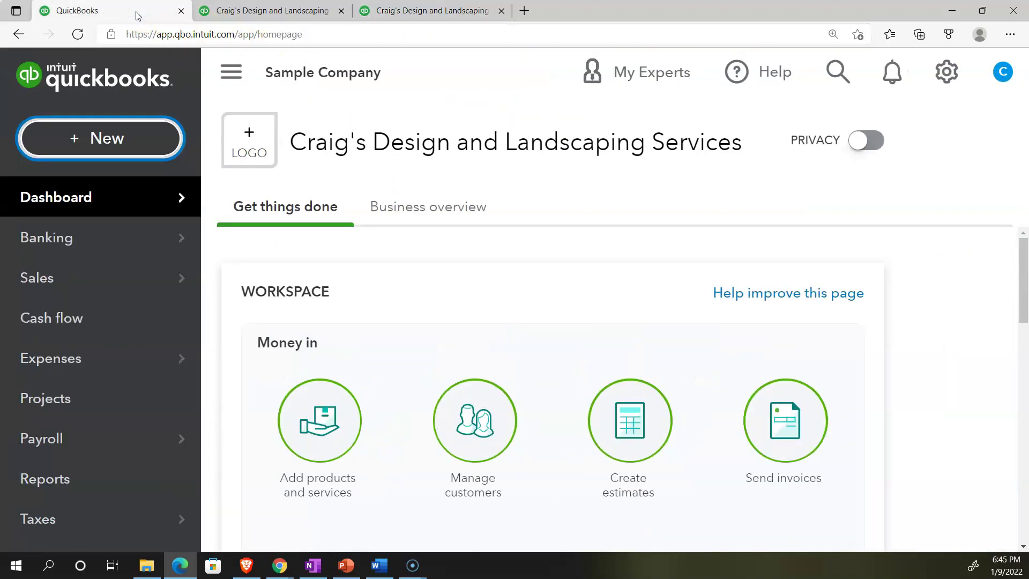
left_click(129, 114)
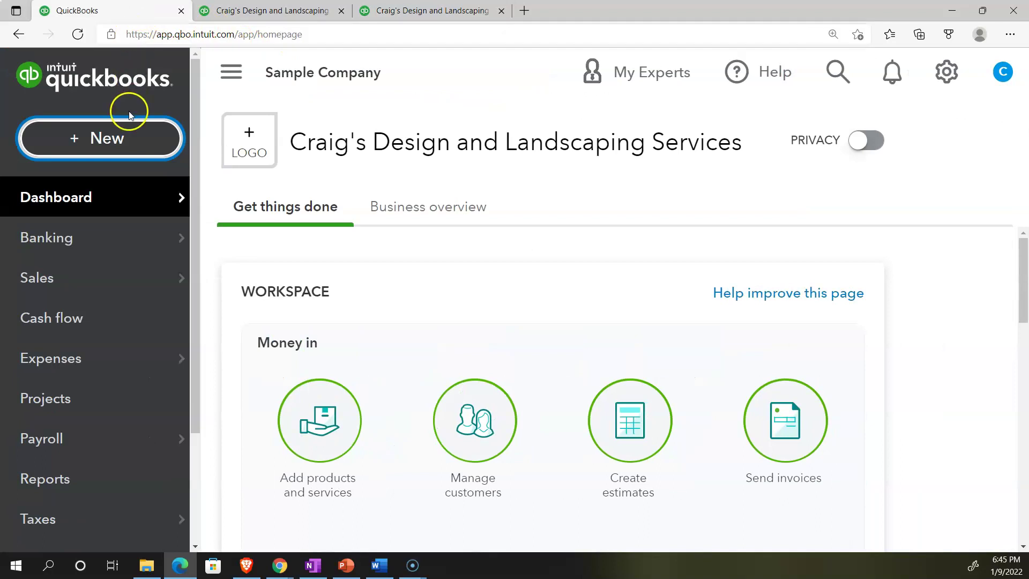
key("ctrl+minus")
key("ctrl+minus")
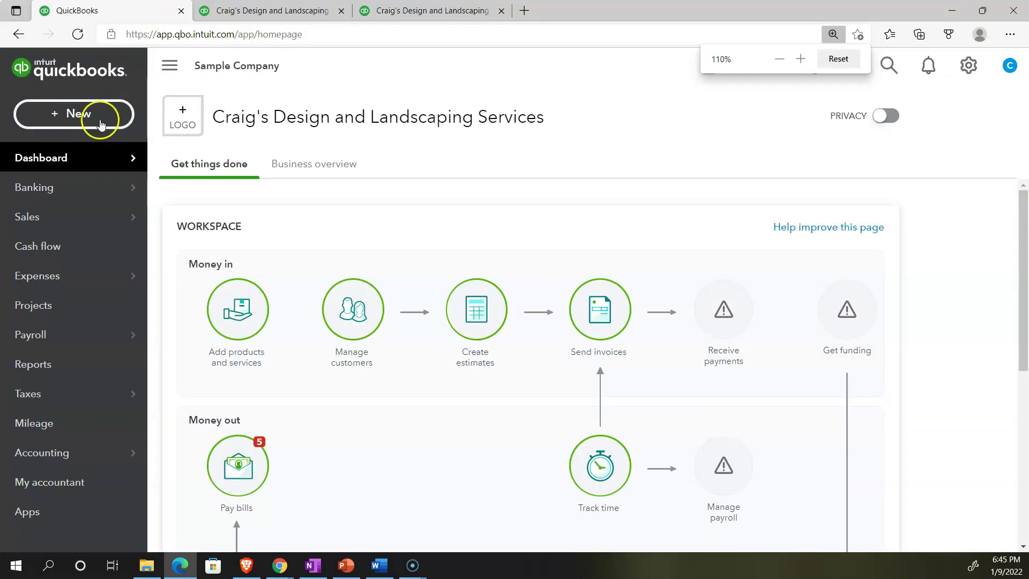
left_click(93, 123)
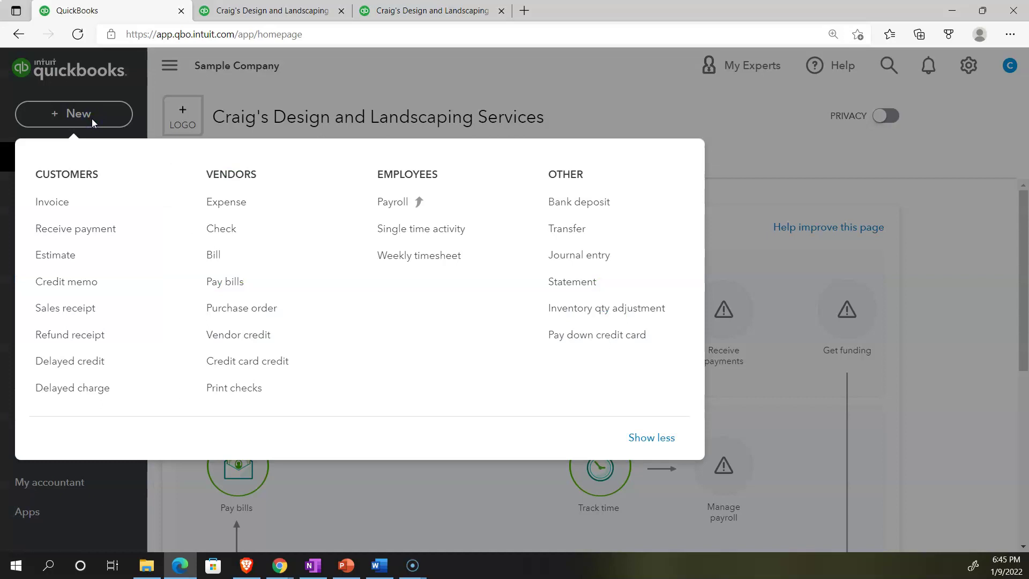
Create a blank Inventory Quantity Adjustment #1, briefly checking the valuation report tab
left_click(558, 306)
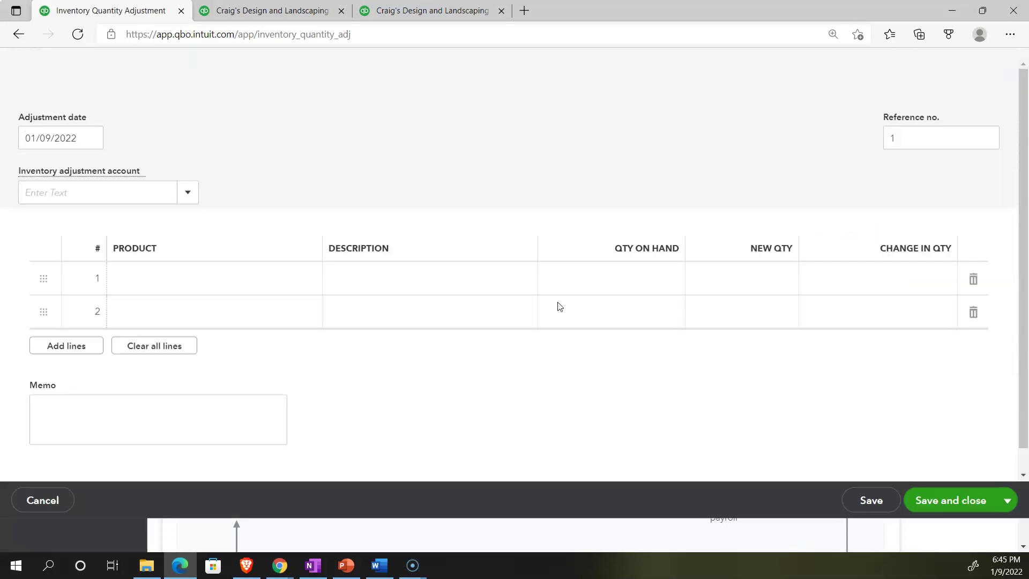
left_click(421, 11)
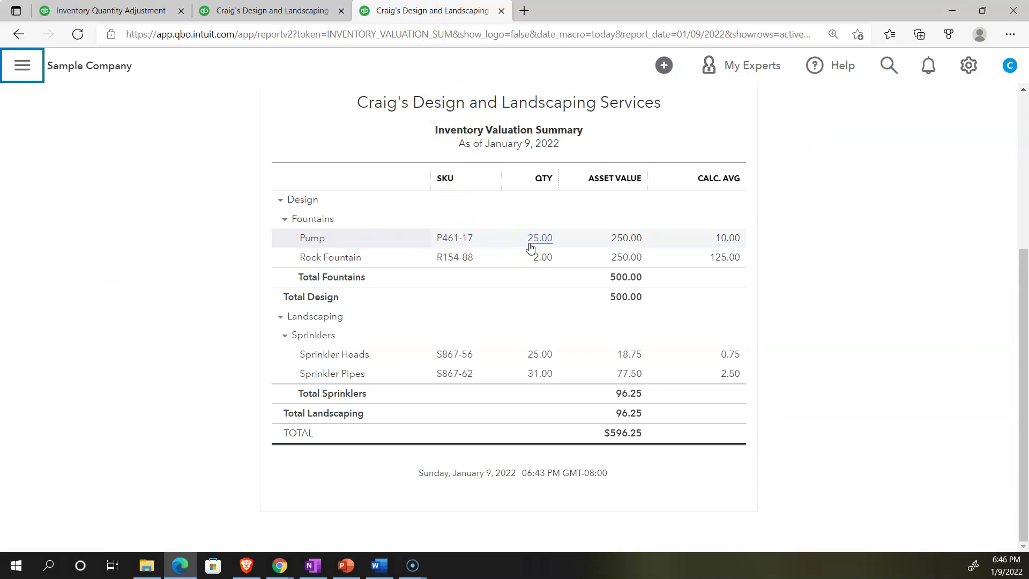
left_click(139, 11)
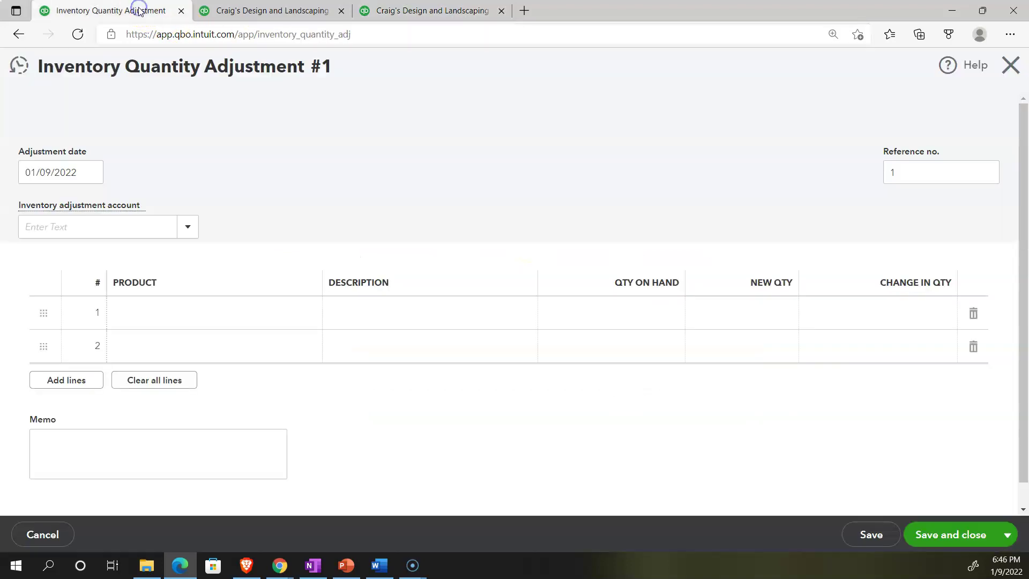
Date the adjustment 01/01/2022 and select Design:Fountains:Pump on line 1
left_click(80, 176)
type("0101")
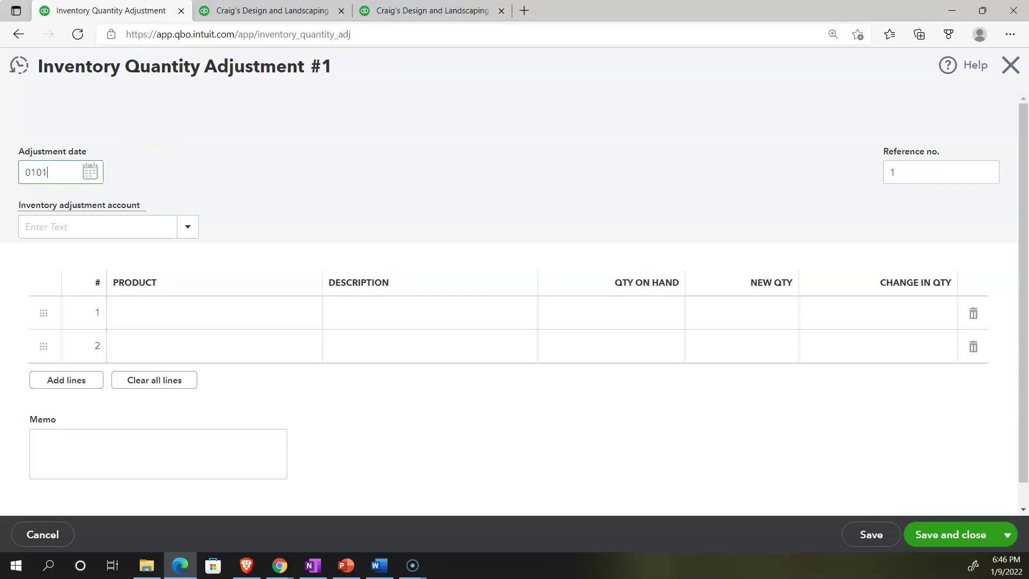
type("01")
key("BackSpace")
key("BackSpace")
type("22")
key("Tab")
key("Tab")
left_click(146, 316)
type("pu")
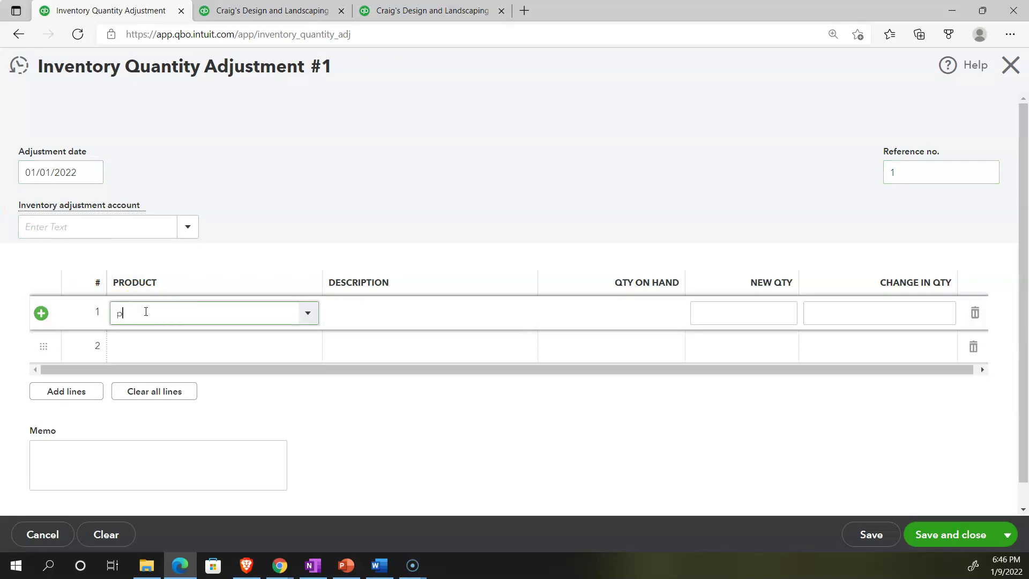
key("Tab")
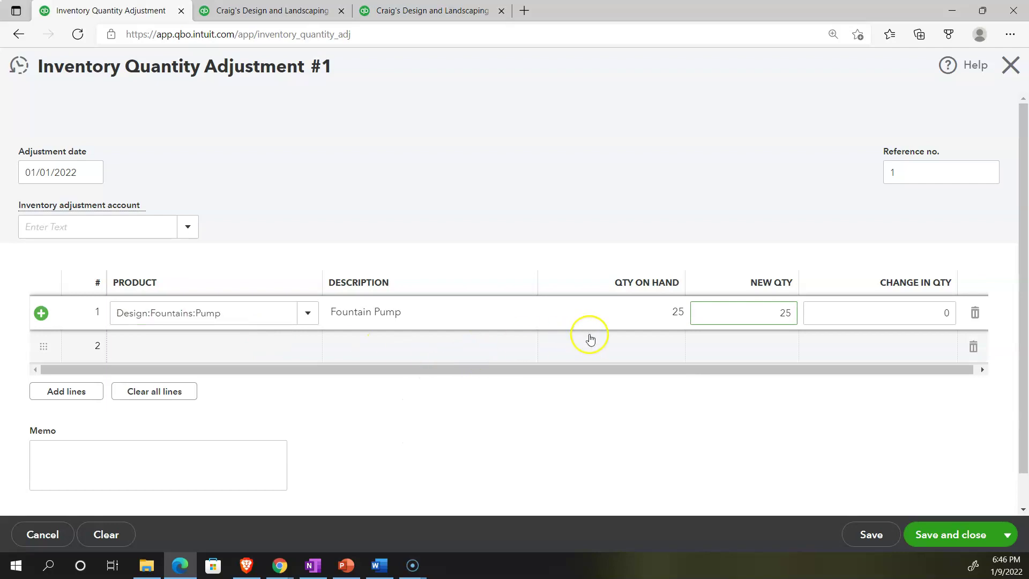
Set Pump's new quantity to 20 and save and close the adjustment
left_click_drag(757, 322, 812, 306)
type("10")
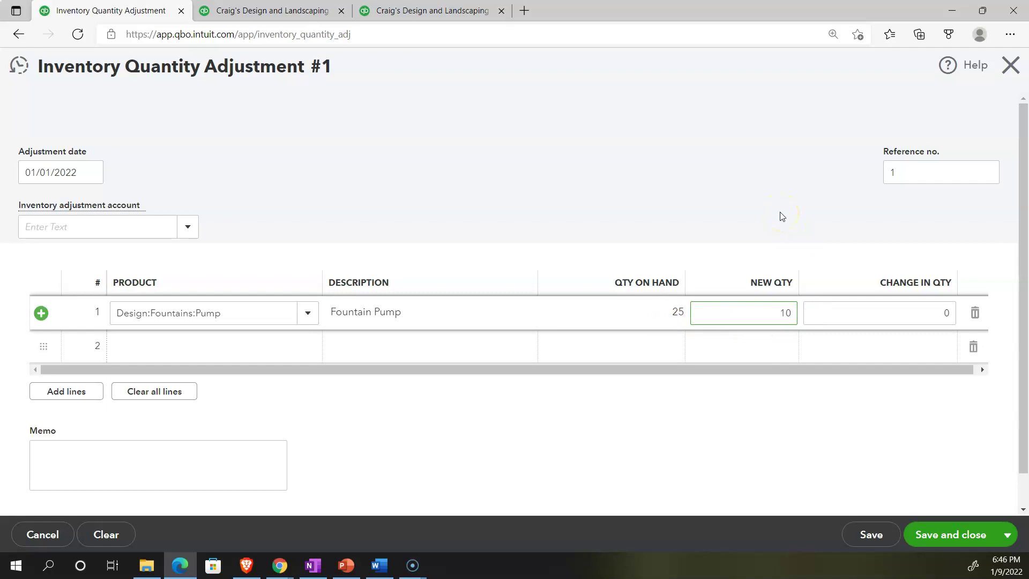
key("BackSpace")
type("20")
key("Tab")
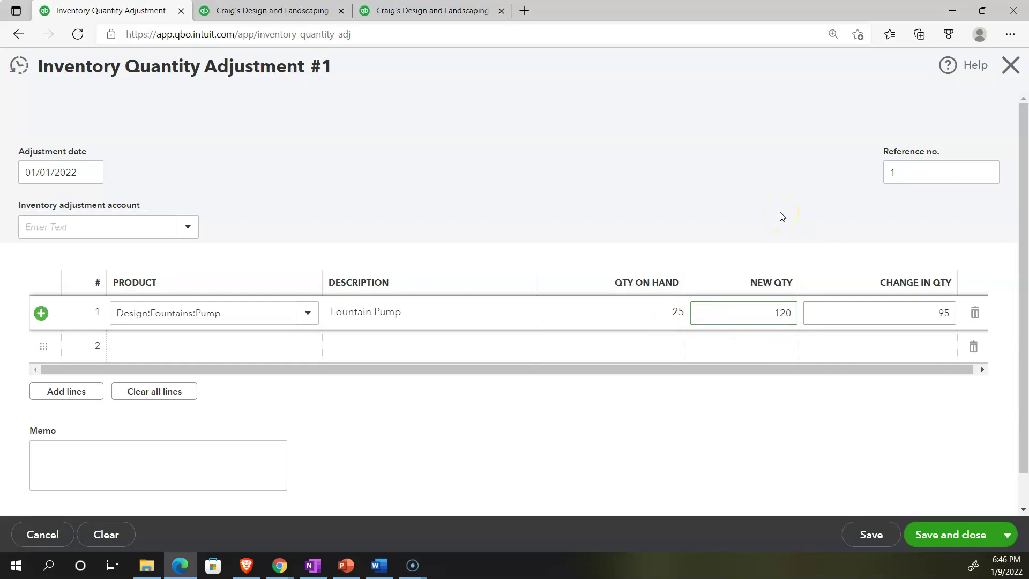
double_click(789, 311)
type("20")
key("Tab")
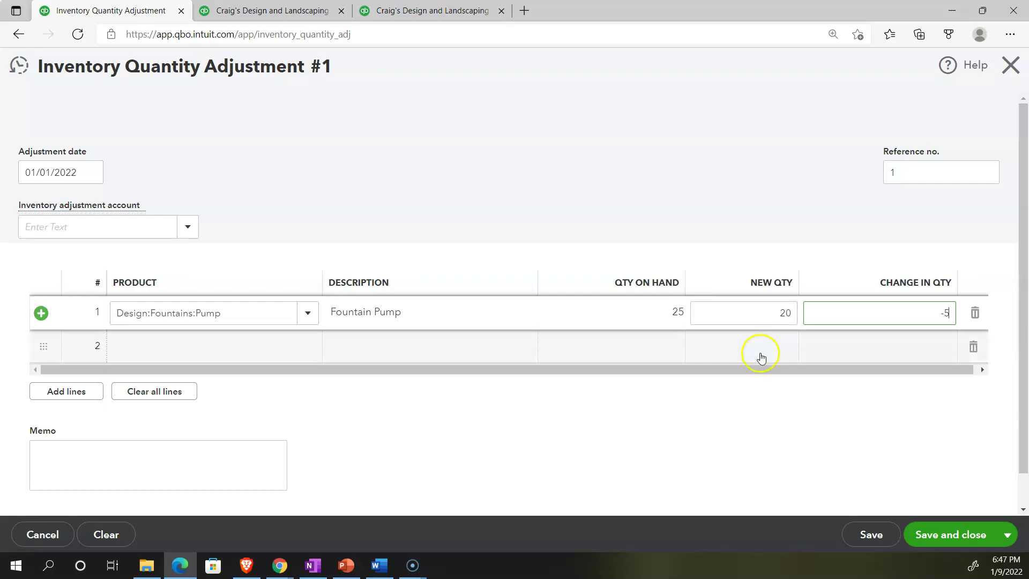
left_click(946, 533)
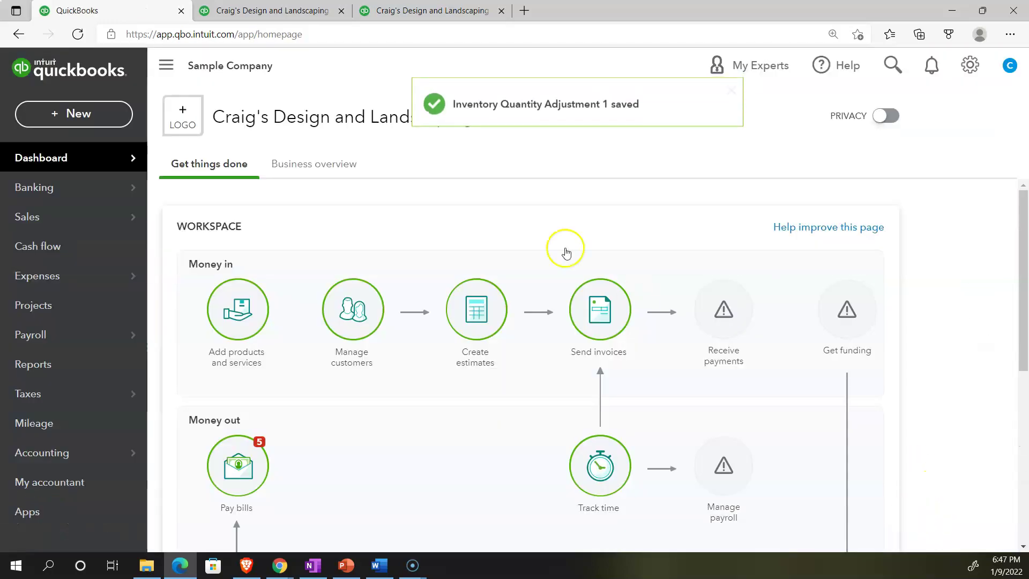
left_click(272, 8)
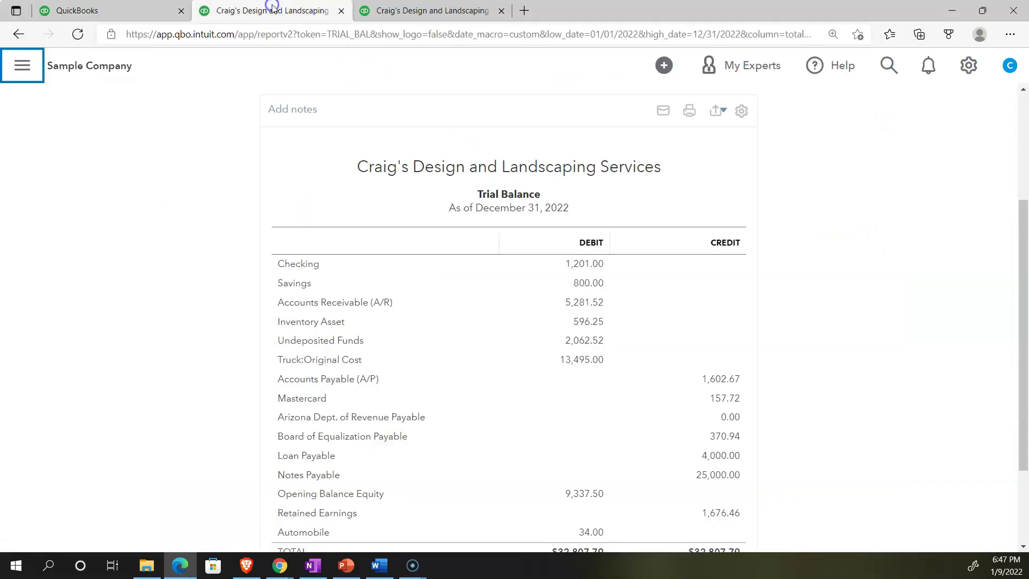
scroll(211, 292, "up", 1)
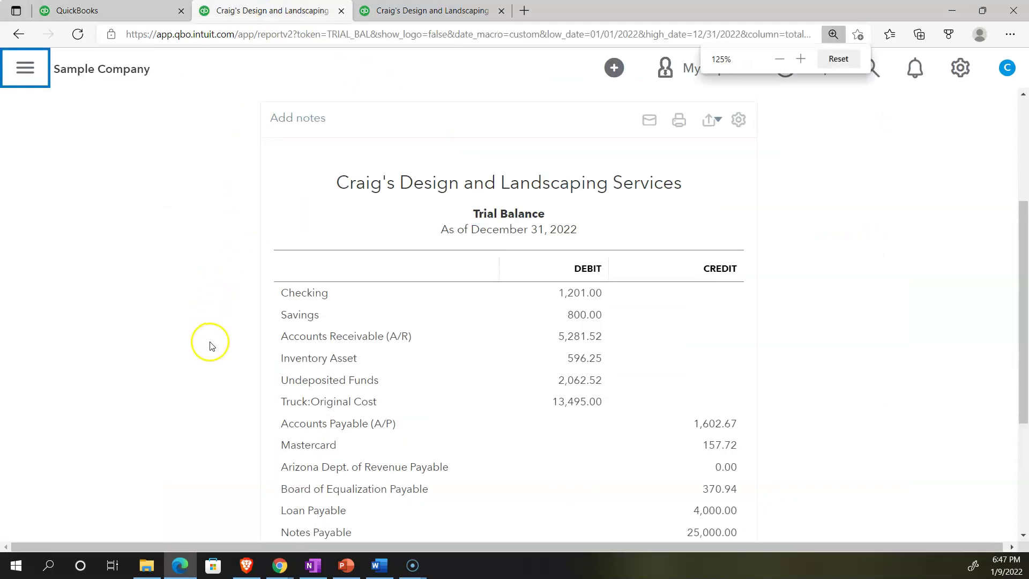
left_click(573, 364)
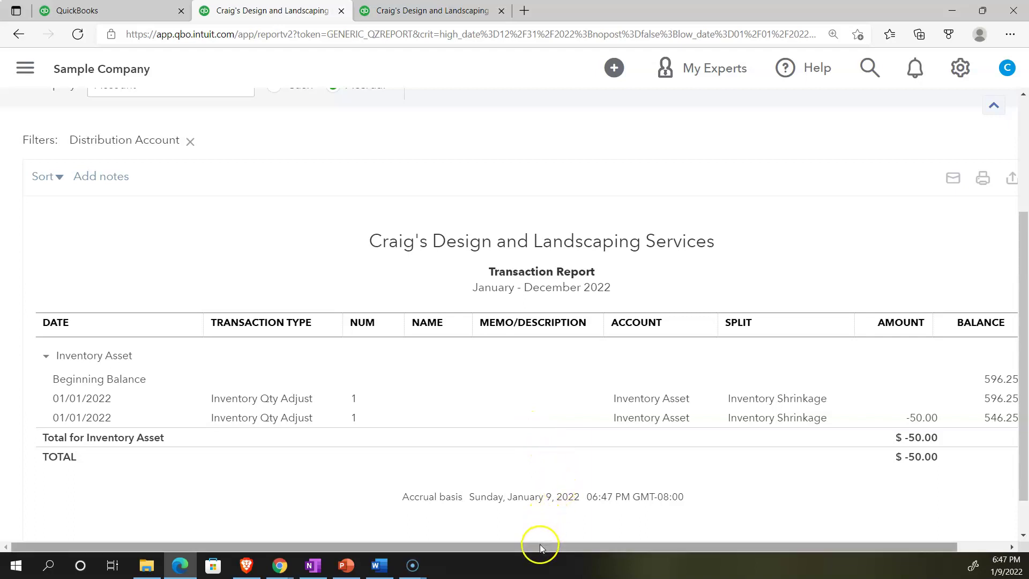
left_click_drag(539, 544, 615, 544)
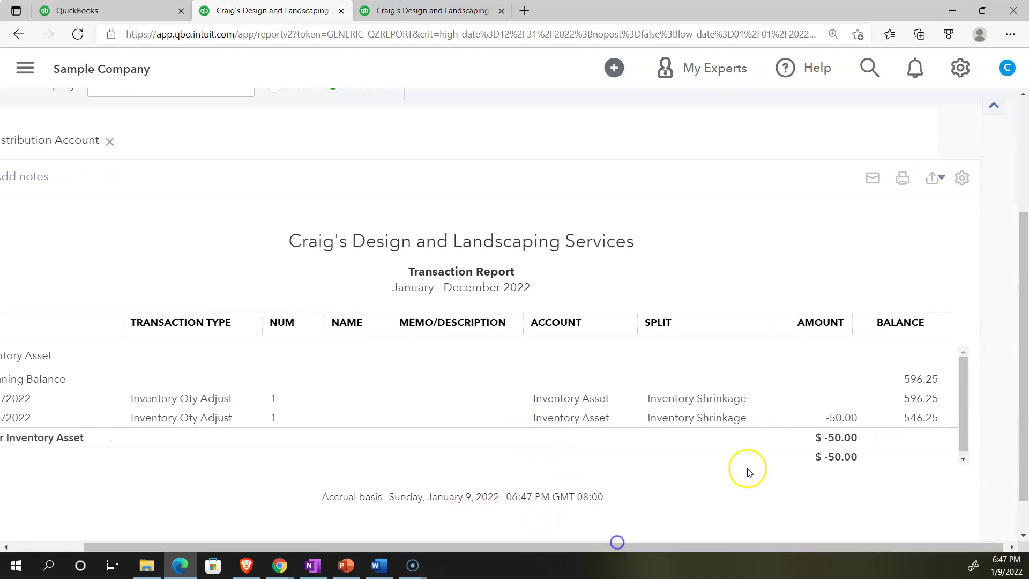
left_click(836, 417)
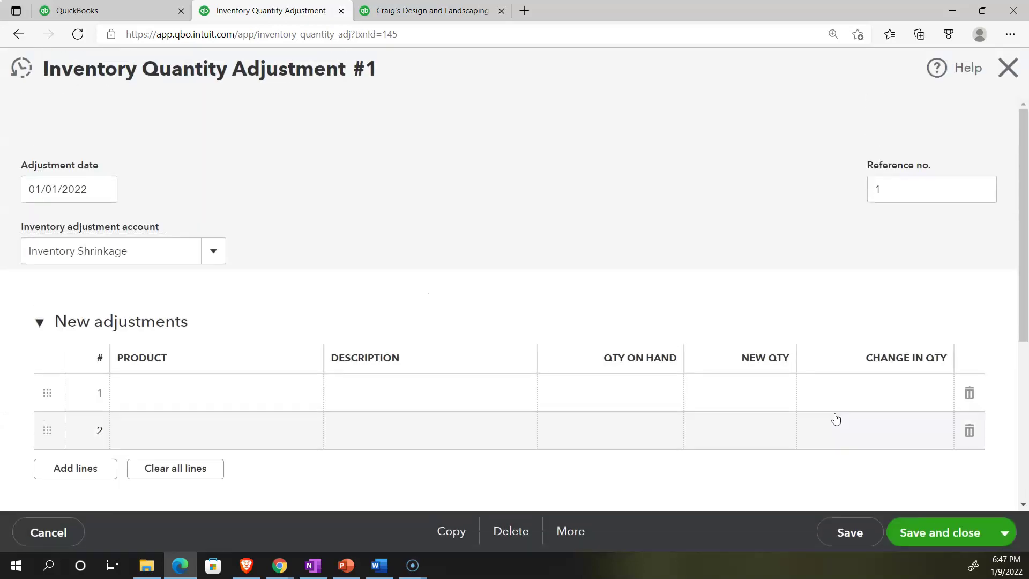
scroll(595, 429, "down", 4)
scroll(592, 427, "down", 1)
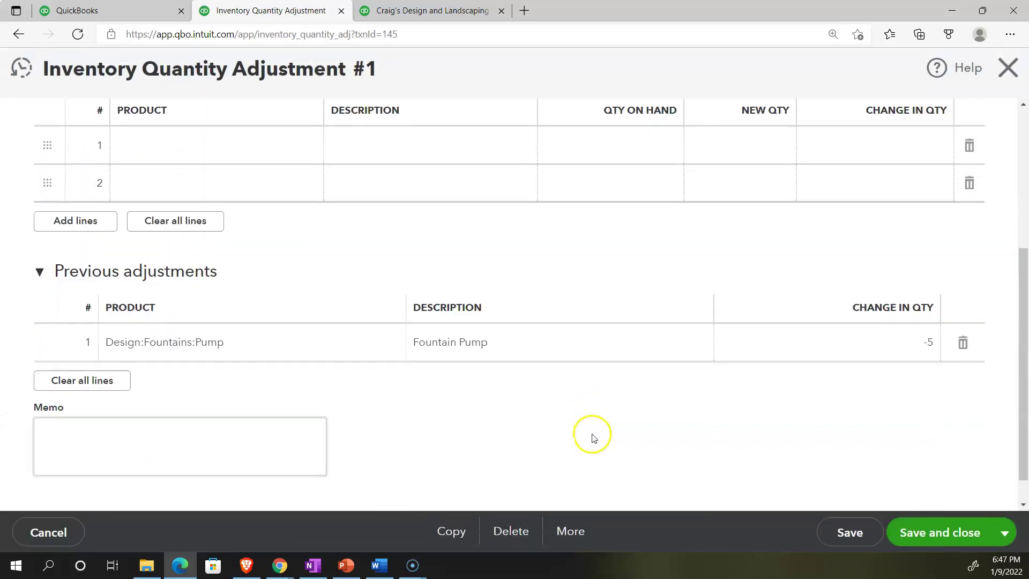
scroll(587, 441, "up", 5)
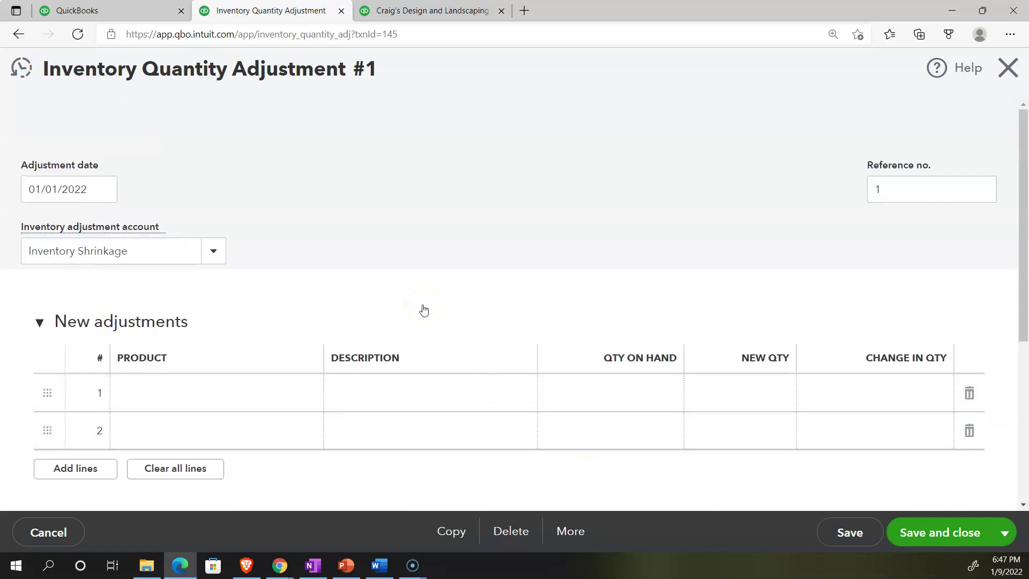
scroll(424, 309, "down", 3)
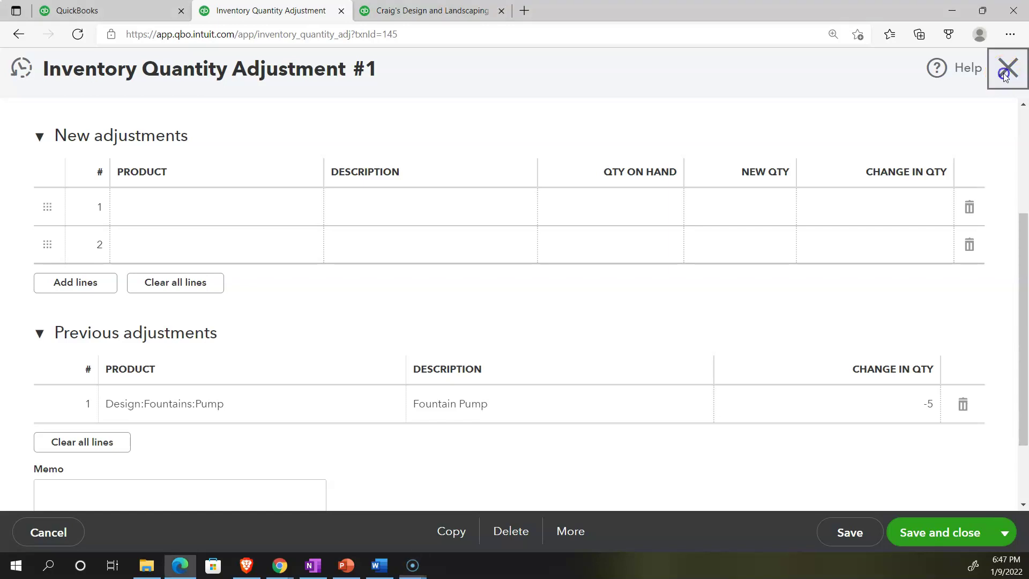
left_click(1008, 68)
Return to the Trial Balance summary showing Inventory Asset at 546.25
scroll(207, 306, "up", 3)
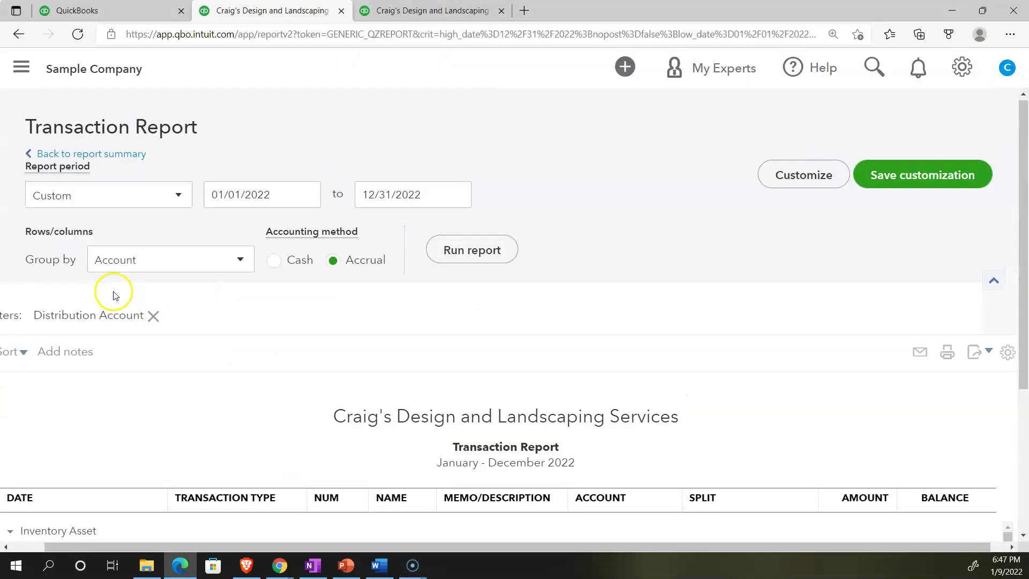
left_click(119, 156)
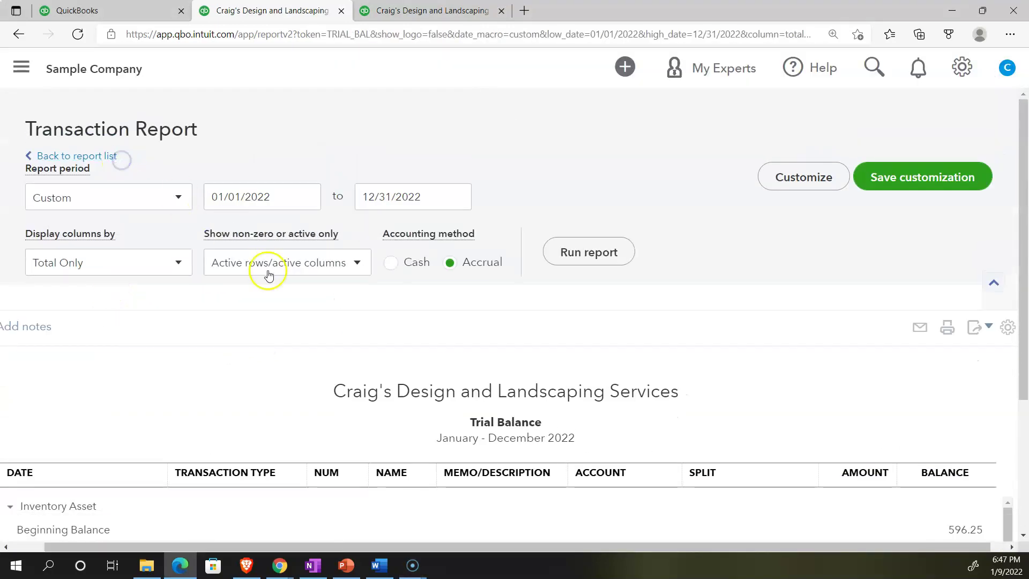
scroll(449, 336, "down", 4)
scroll(450, 337, "down", 1)
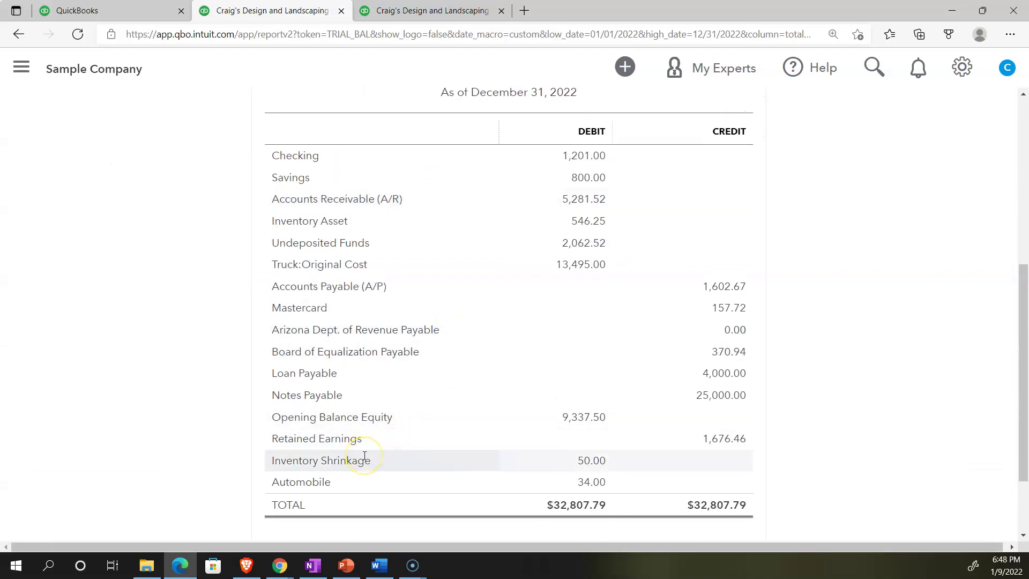
Review the Inventory Shrinkage 50.00 detail, then go back to the Trial Balance summary
left_click(582, 462)
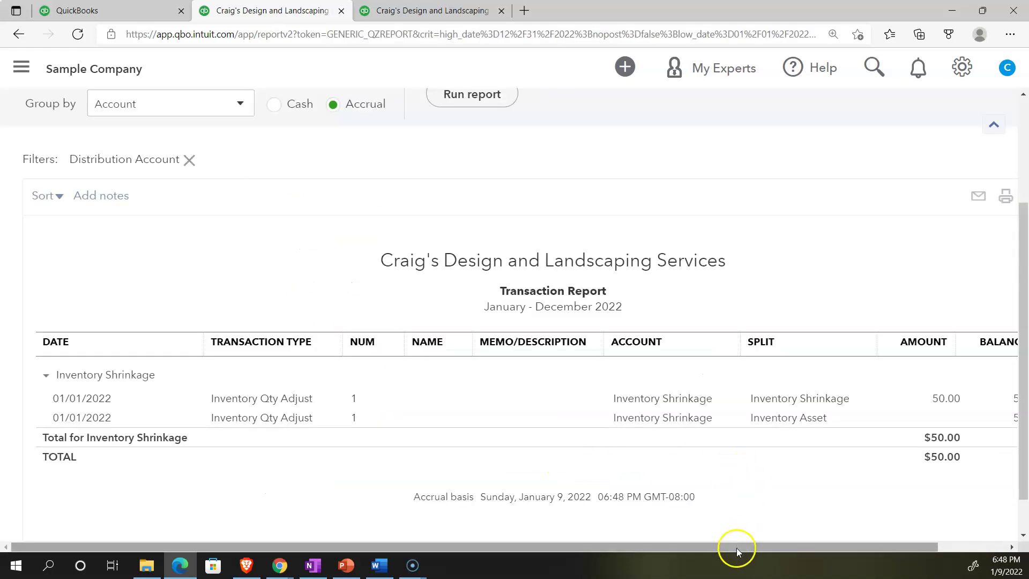
mouse_move(736, 549)
left_mouse_down()
mouse_move(800, 549)
mouse_move(736, 549)
left_mouse_up()
scroll(288, 443, "up", 3)
left_click(133, 156)
scroll(127, 161, "down", 5)
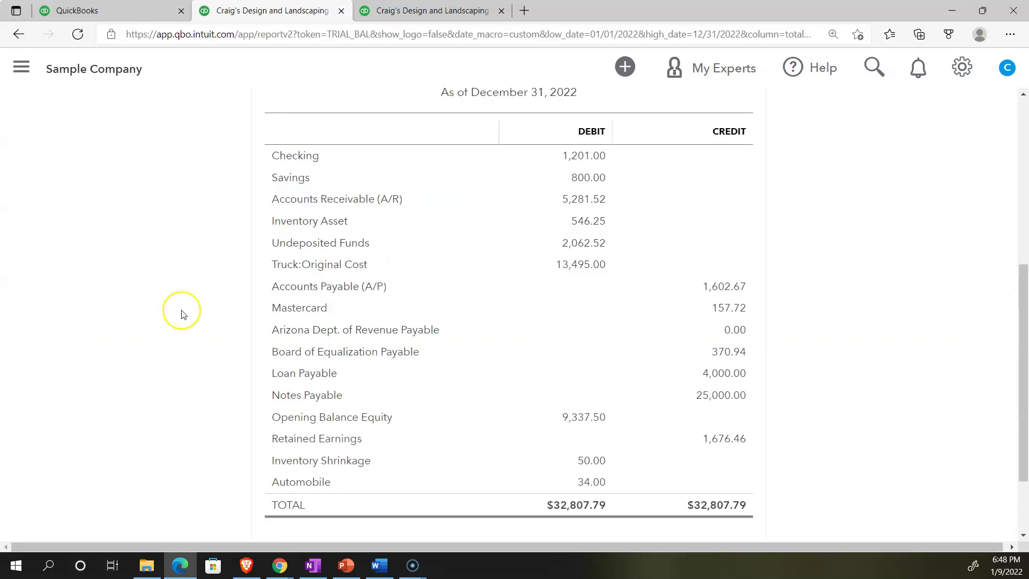
scroll(181, 314, "up", 1)
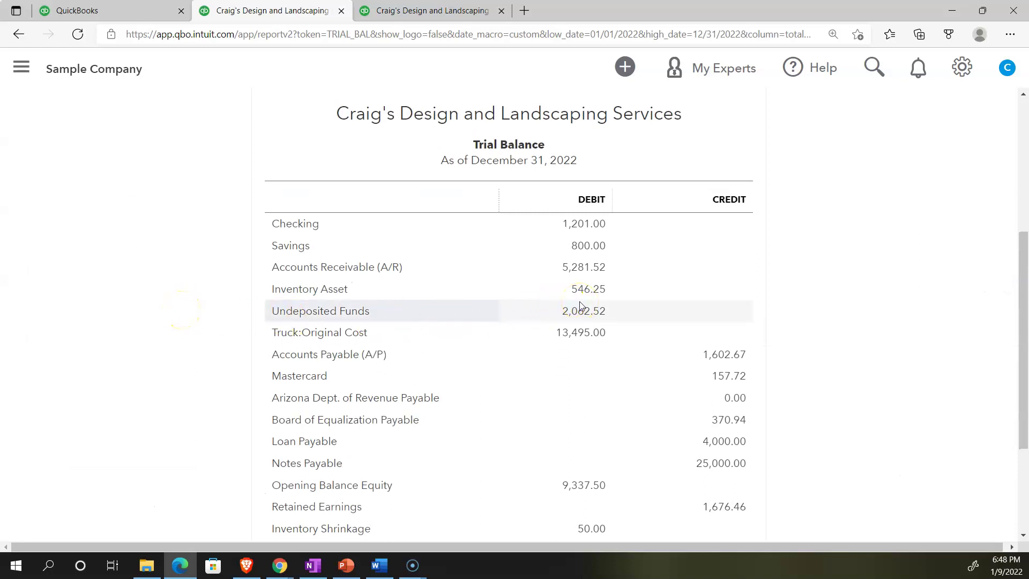
Rerun the Inventory Valuation Summary (Pump 20.00 units, 200.00) and compare its $546.25 total with the Trial Balance
left_click(434, 11)
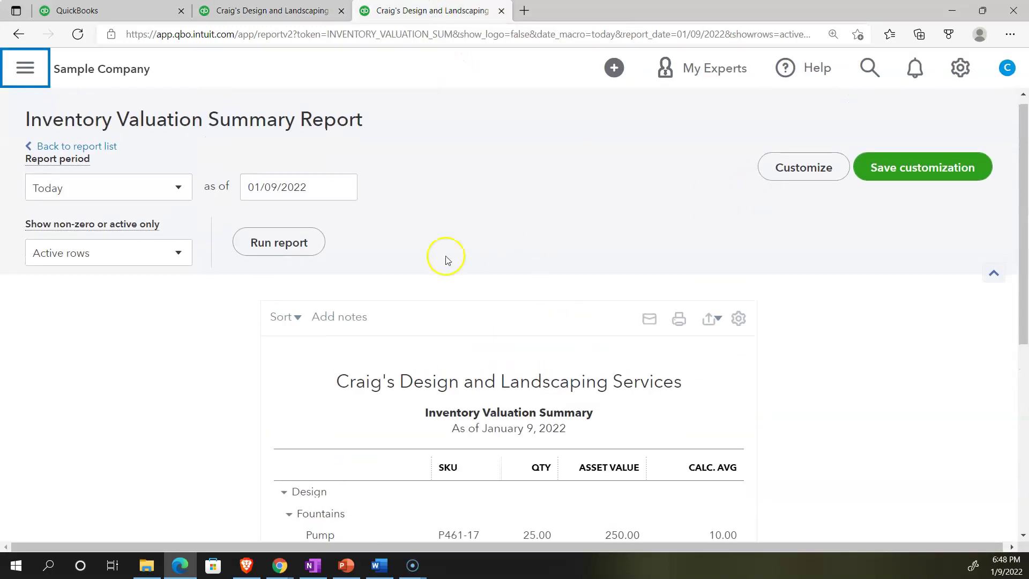
left_click(303, 243)
scroll(263, 346, "down", 5)
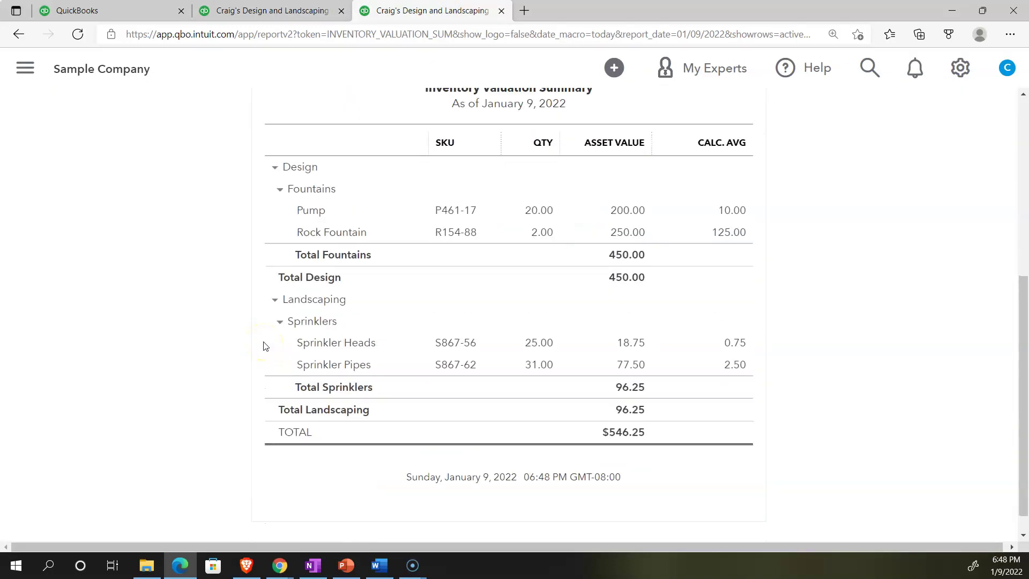
left_click(264, 11)
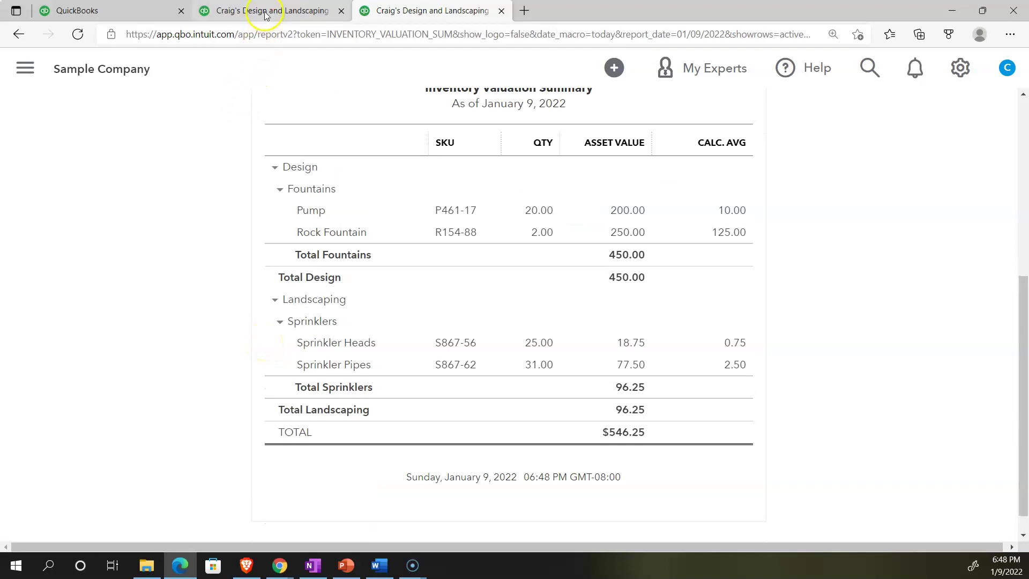
scroll(321, 311, "down", 3)
scroll(337, 316, "up", 5)
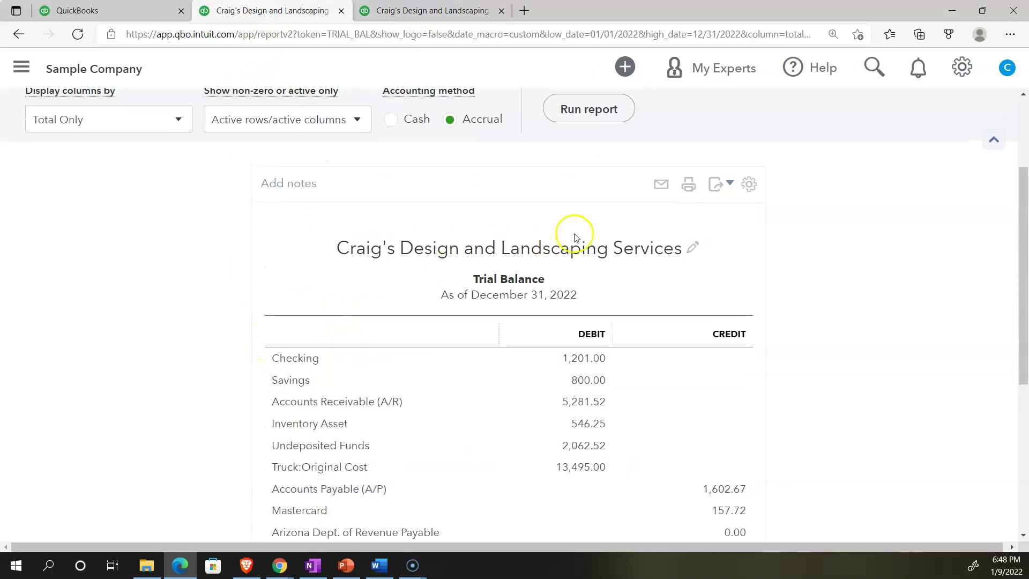
scroll(590, 110, "down", 1)
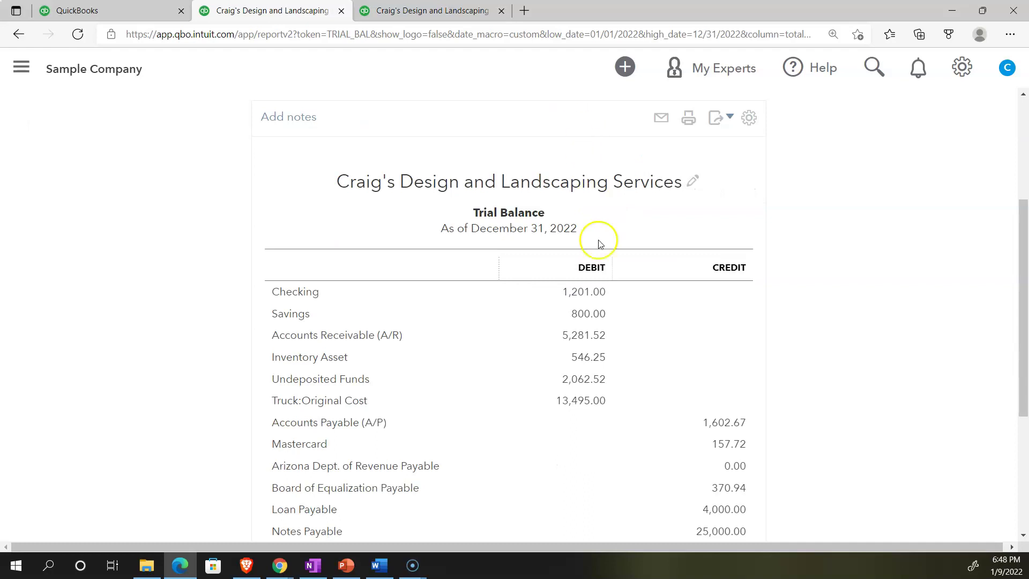
left_click(452, 9)
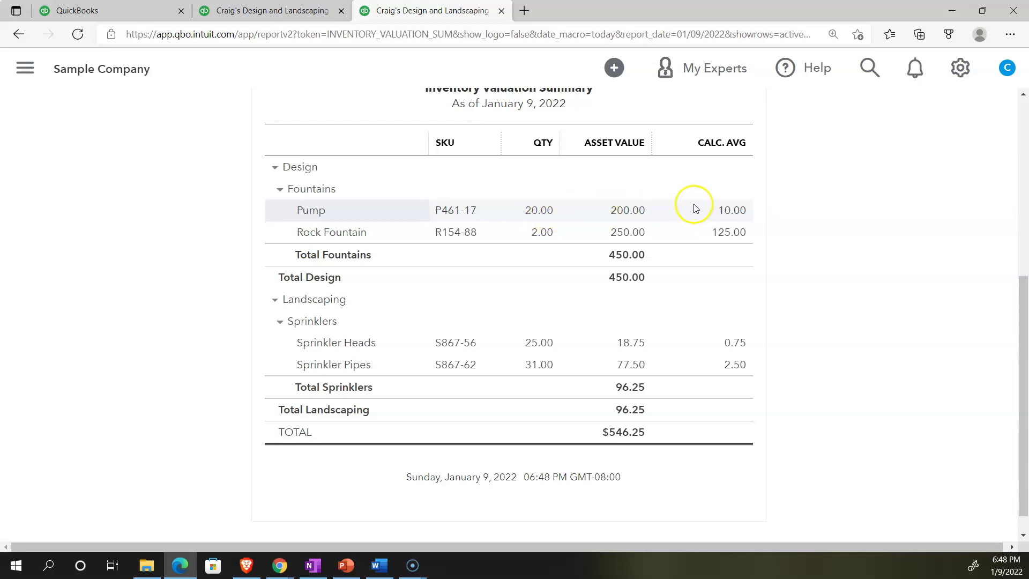
left_click(627, 210)
left_click(598, 319)
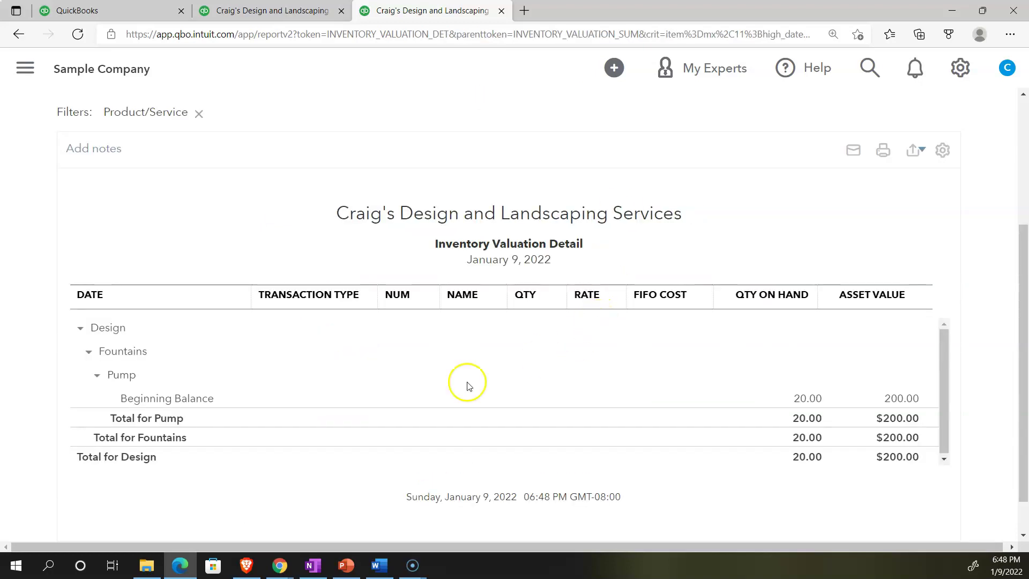
scroll(294, 412, "up", 4)
left_click(288, 198)
left_click(304, 195)
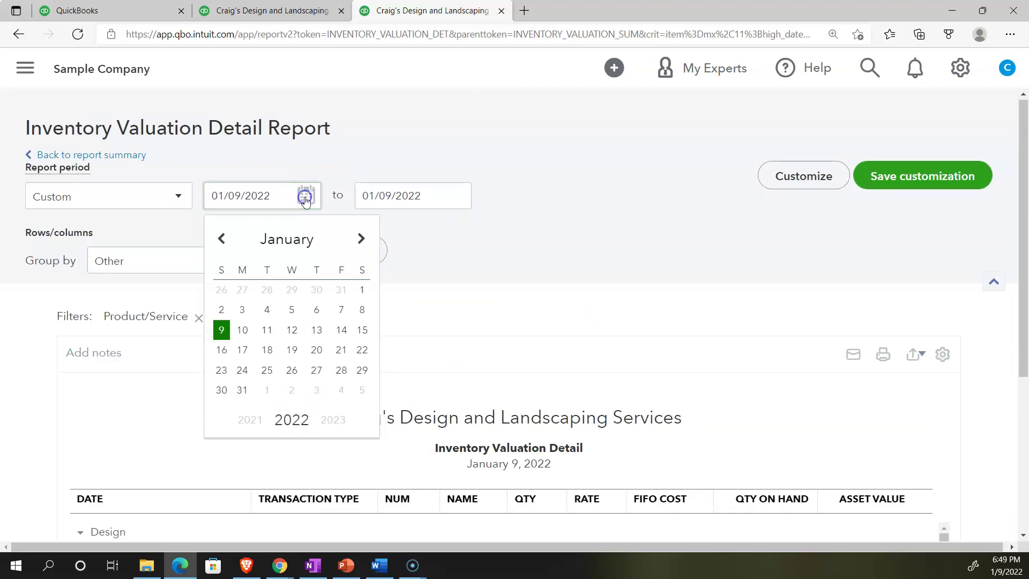
left_click(362, 290)
left_click(351, 251)
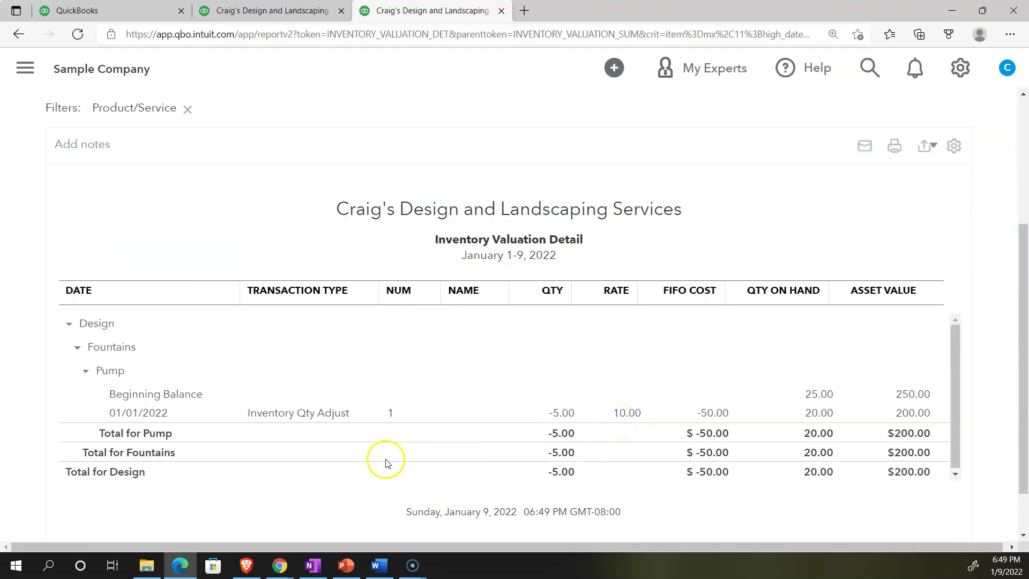
scroll(363, 464, "up", 3)
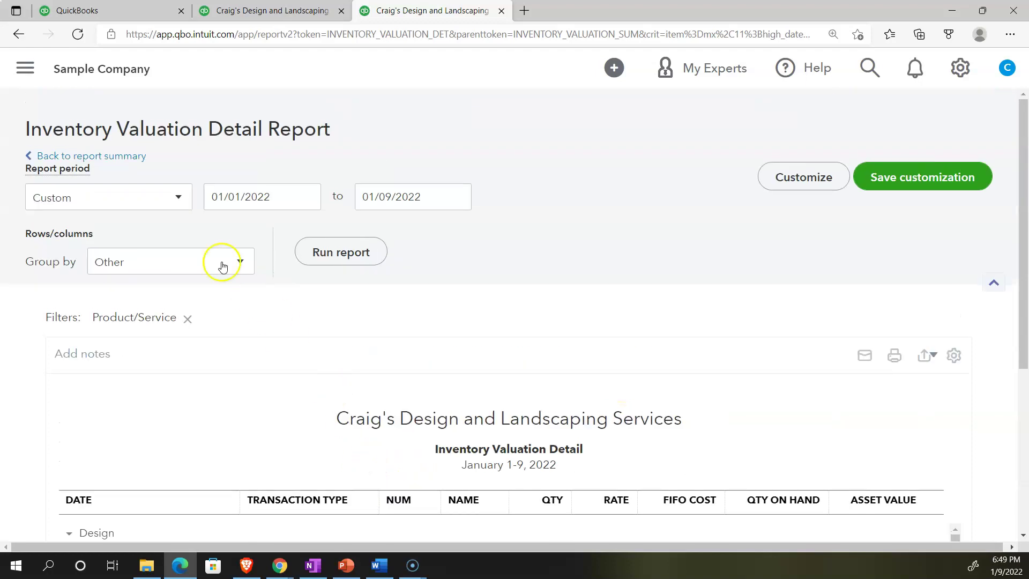
left_click(131, 156)
scroll(143, 236, "down", 5)
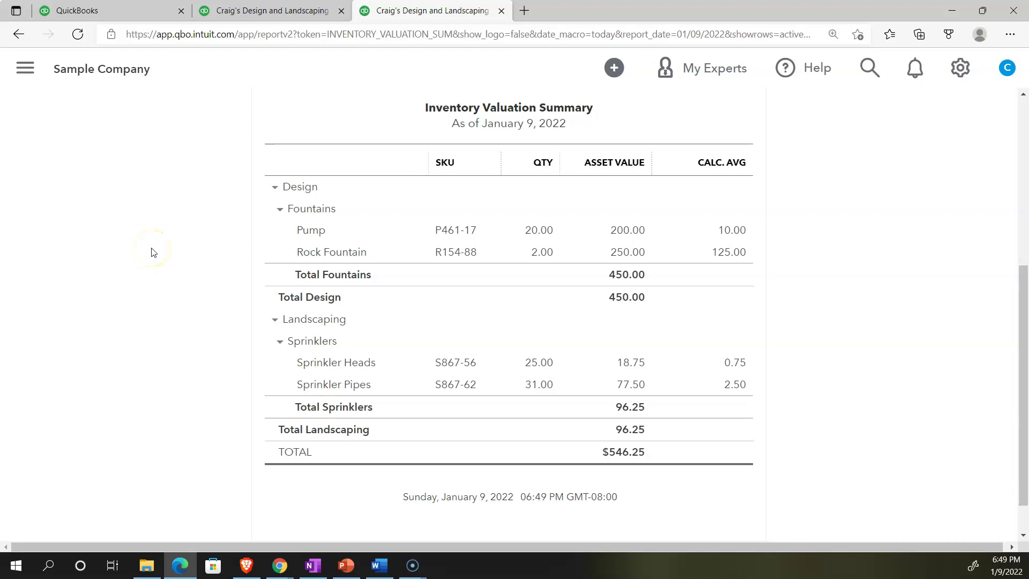
Return to the QuickBooks dashboard and show the new transaction types list, including Inventory qty adjustment
left_click(143, 11)
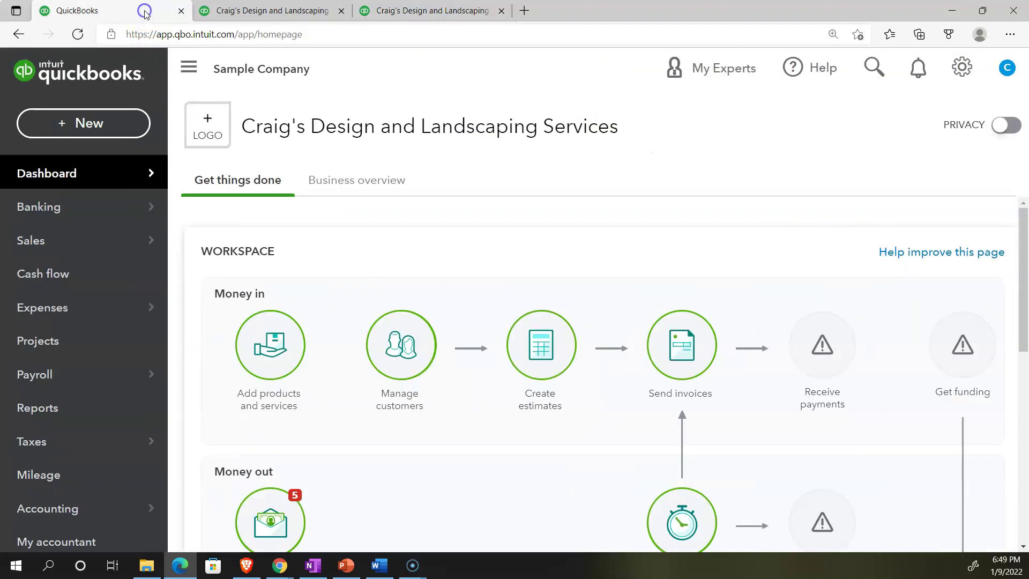
left_click(133, 129)
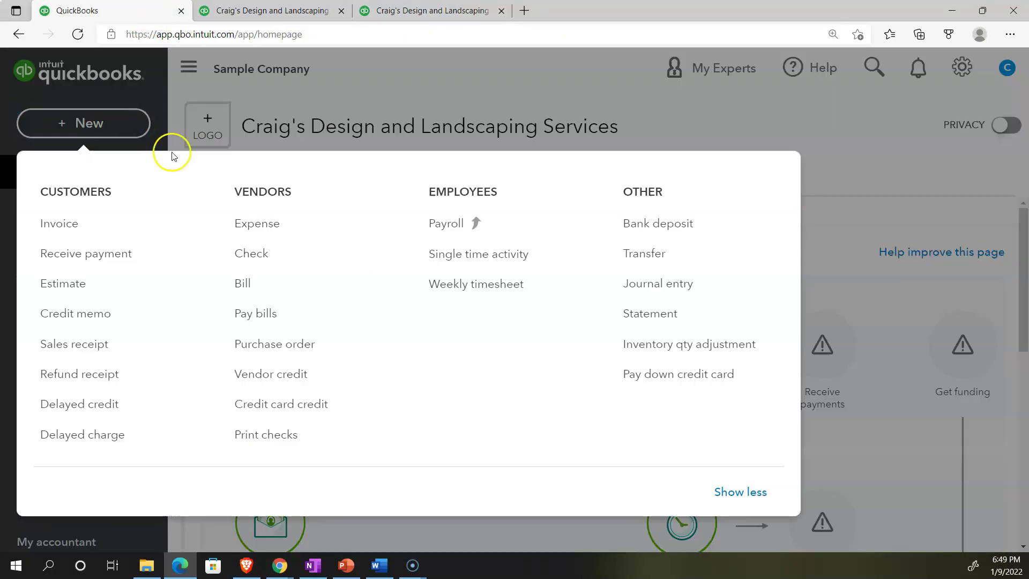